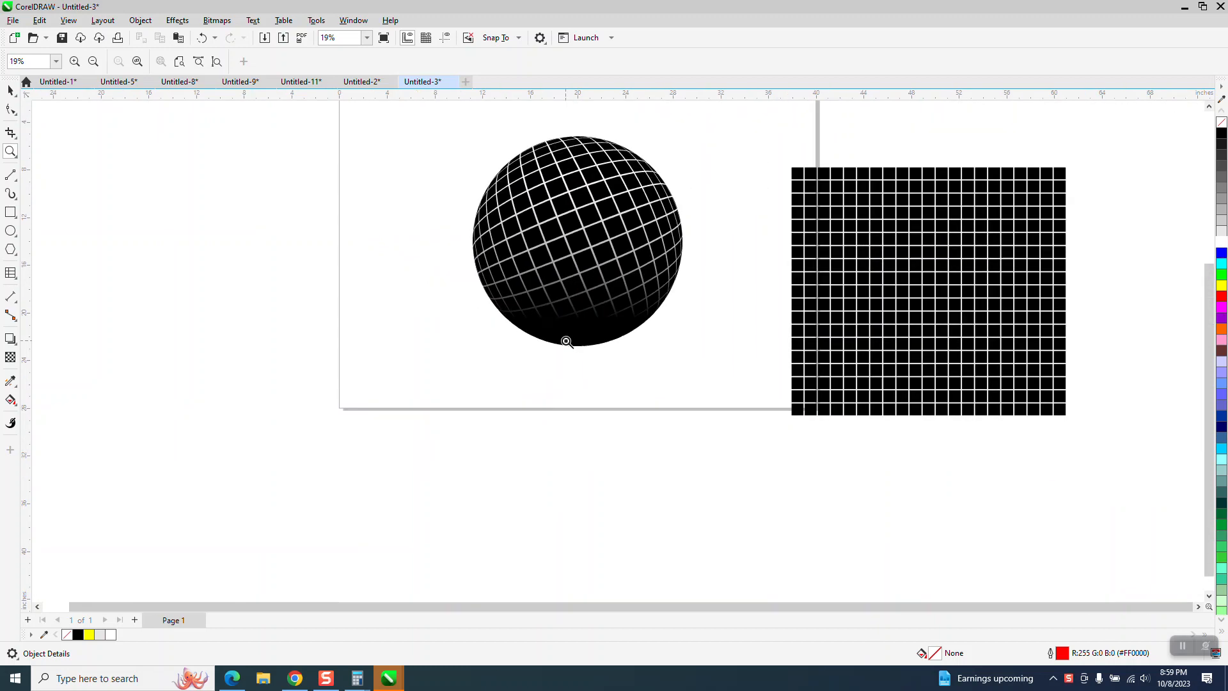
# Move the gridded sphere off the page to its left and the black square grid off the page to its right.
pyautogui.click(10, 90)
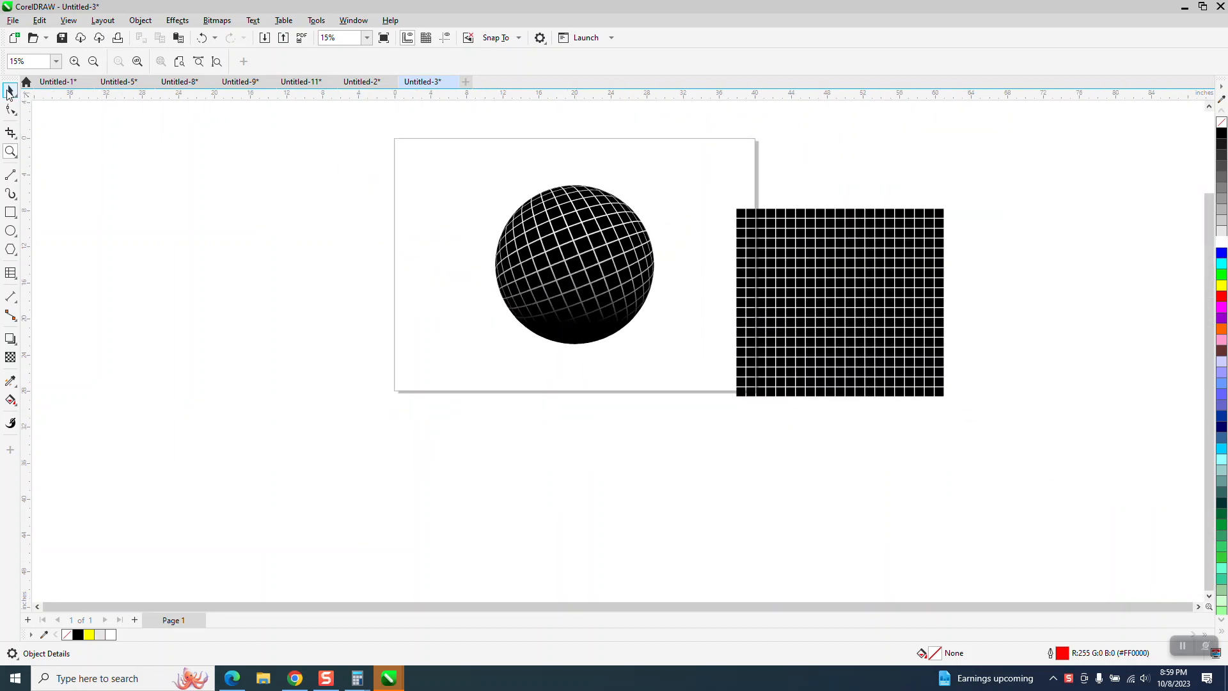
pyautogui.click(807, 299)
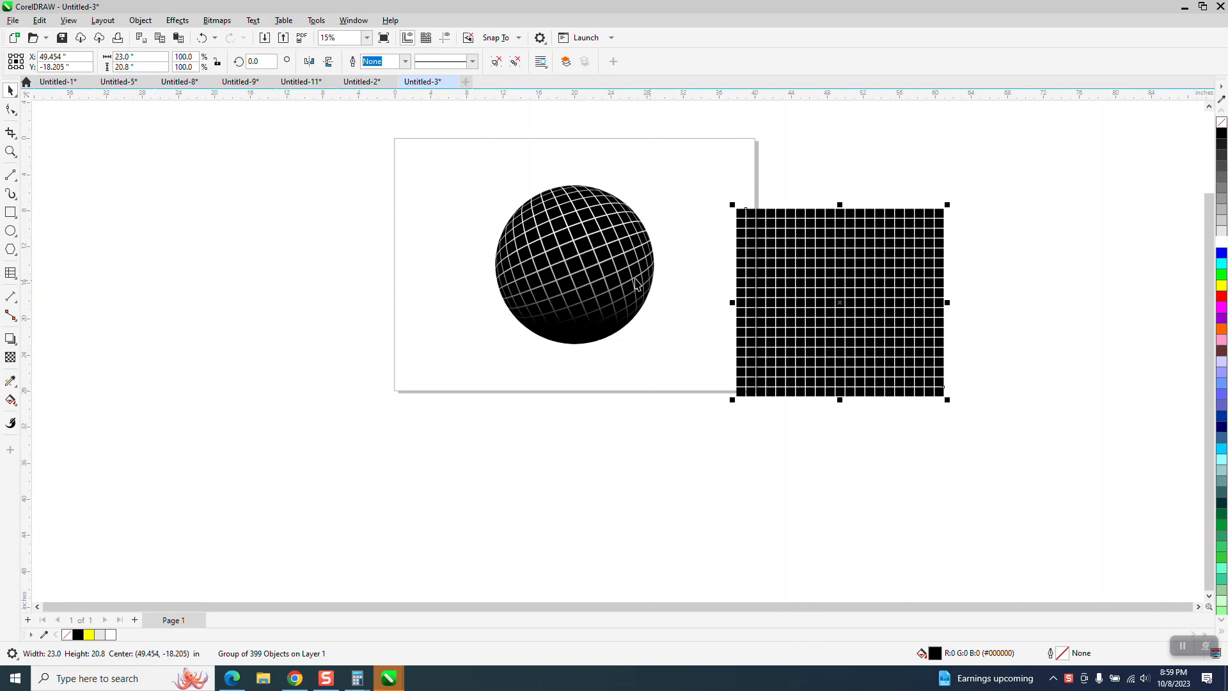
pyautogui.moveTo(634, 282); pyautogui.dragTo(281, 284)
pyautogui.moveTo(868, 306); pyautogui.dragTo(983, 285)
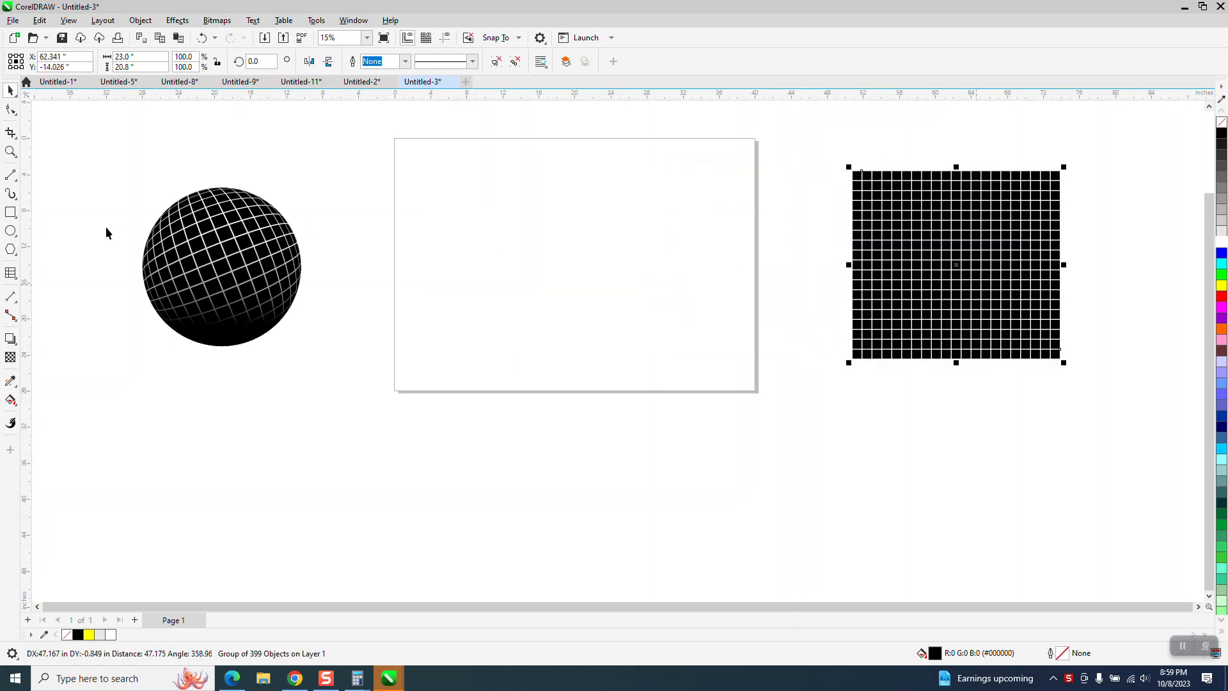
# Draw a square in the upper-left area of the page and set its size to 1 inch.
pyautogui.click(10, 212)
pyautogui.moveTo(486, 184); pyautogui.dragTo(454, 216)
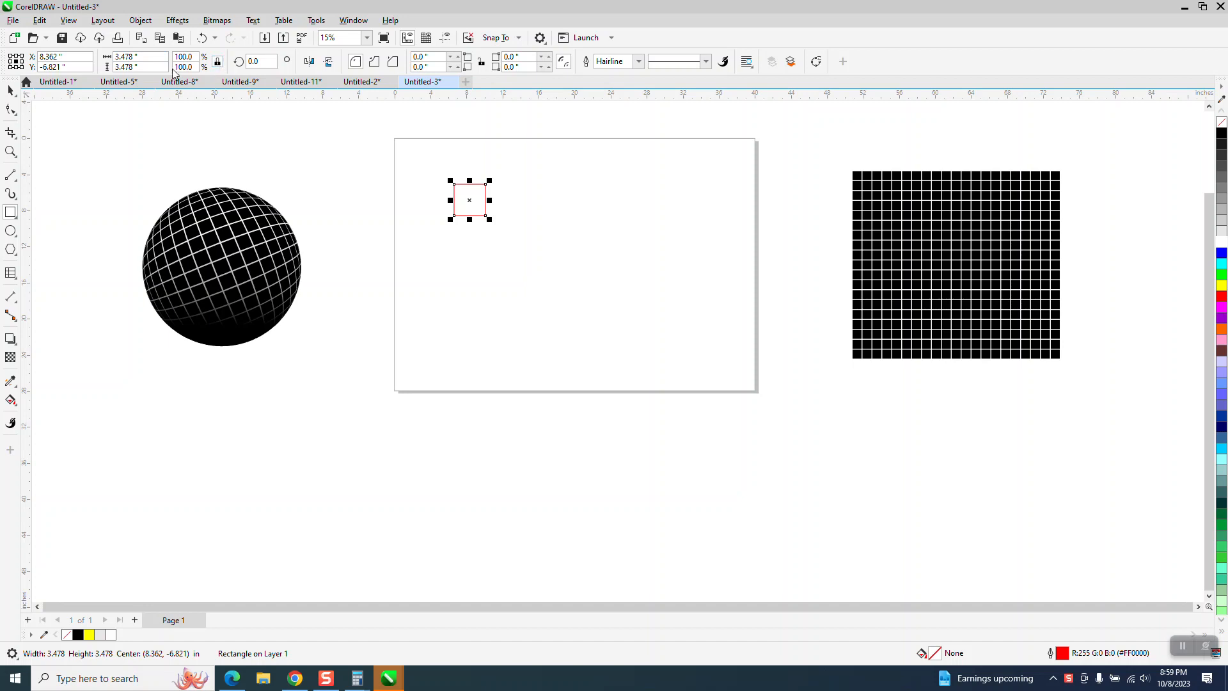
pyautogui.click(138, 56)
pyautogui.write('1')
pyautogui.press('Return')
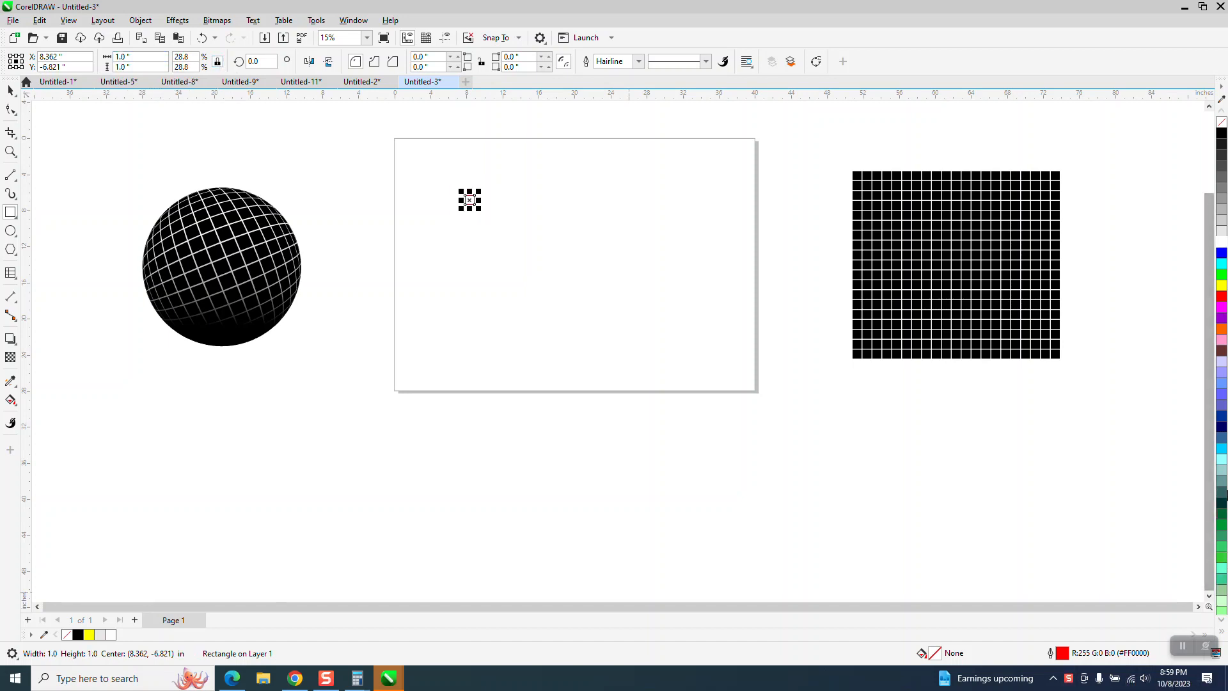
# Fill the small square with black and remove its outline.
pyautogui.click(1222, 135)
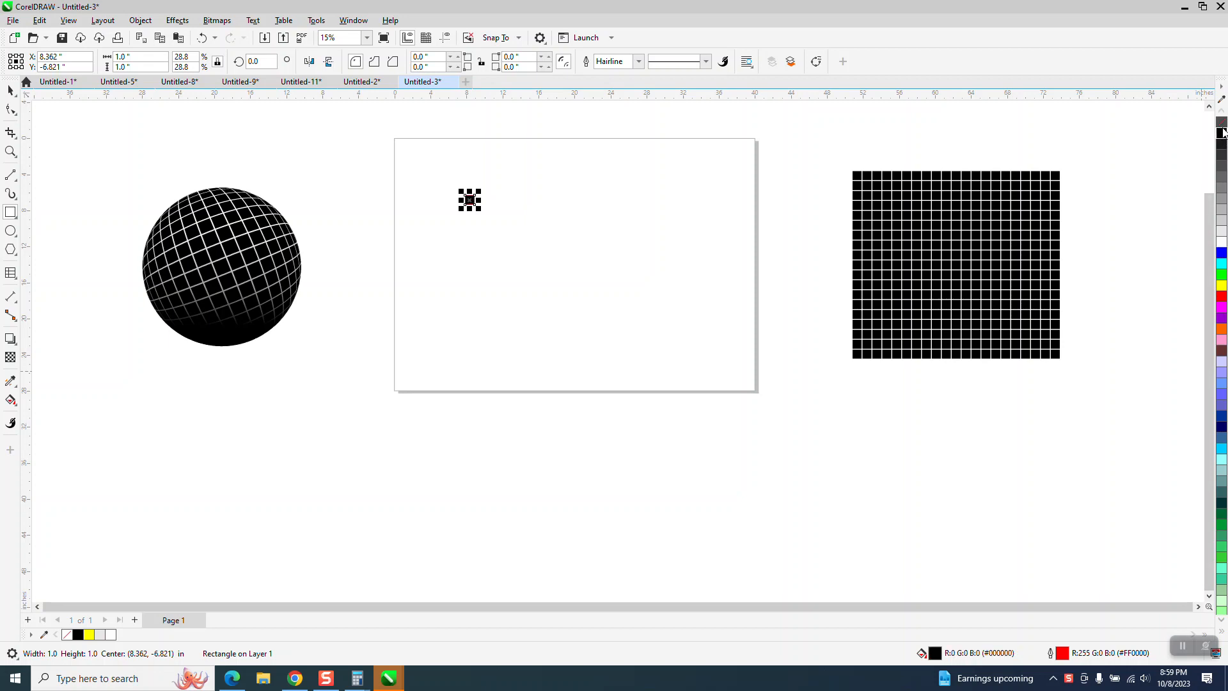
pyautogui.rightClick(1222, 125)
pyautogui.click(10, 90)
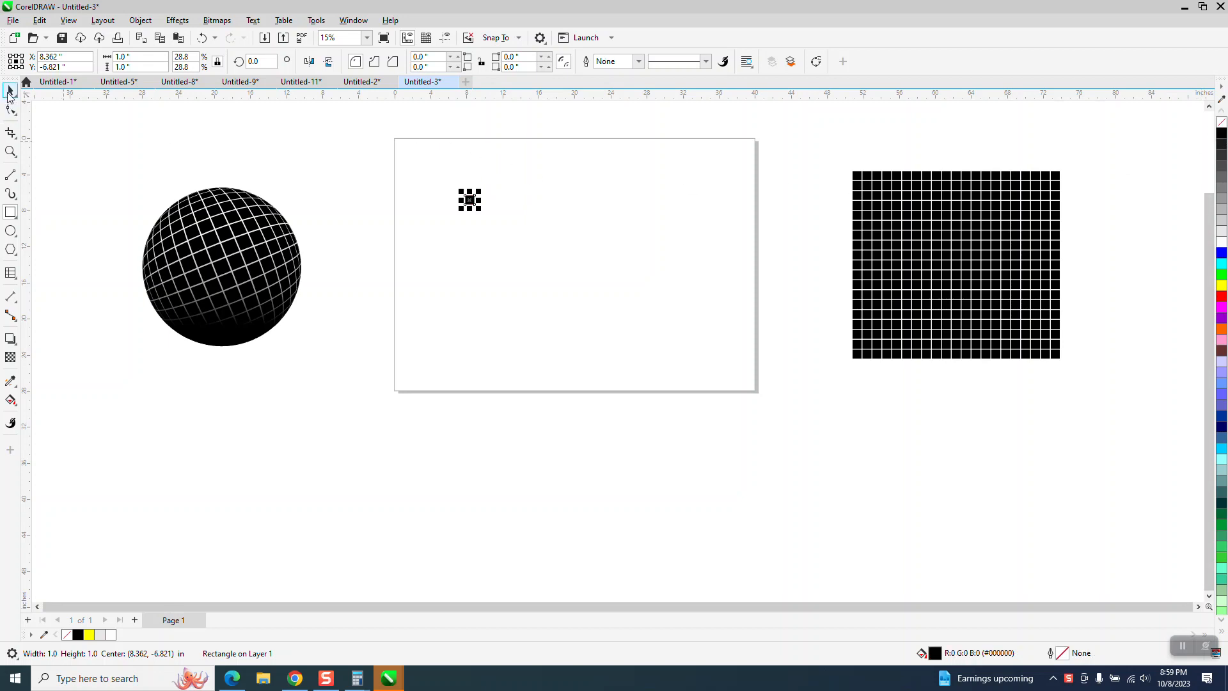
pyautogui.click(161, 141)
pyautogui.doubleClick(450, 61)
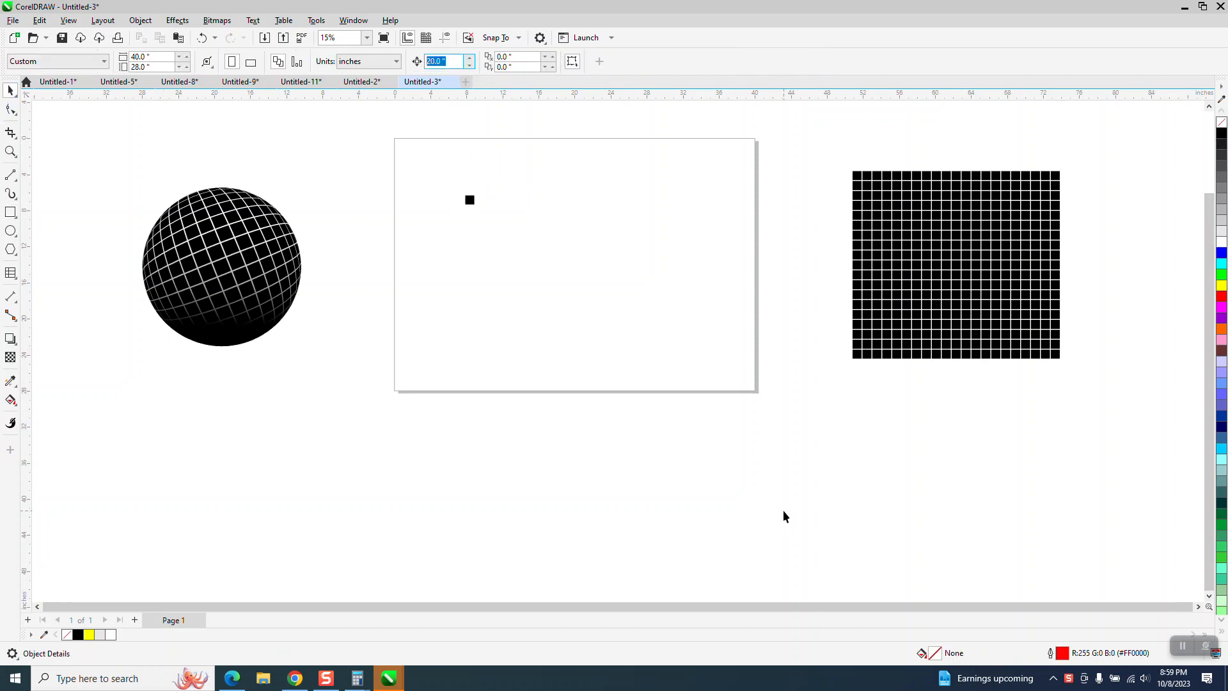
pyautogui.write('1.25')
pyautogui.click(469, 202)
pyautogui.press('Right')
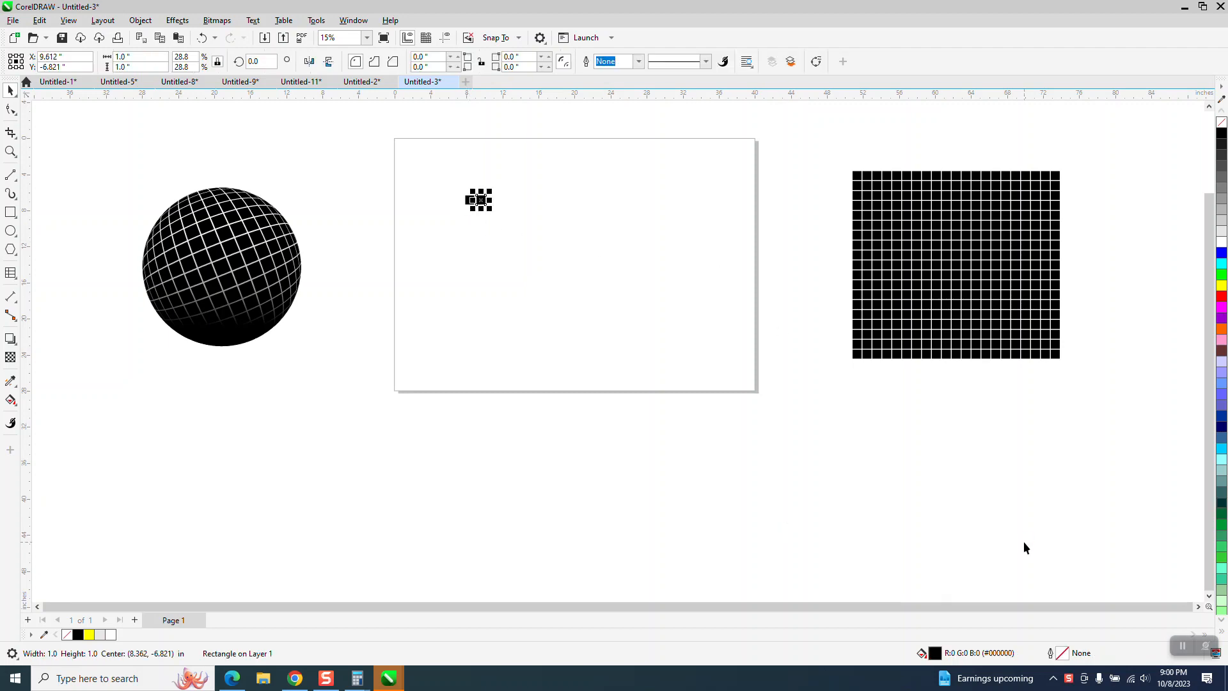
pyautogui.click(11, 151)
pyautogui.moveTo(393, 170); pyautogui.dragTo(545, 232)
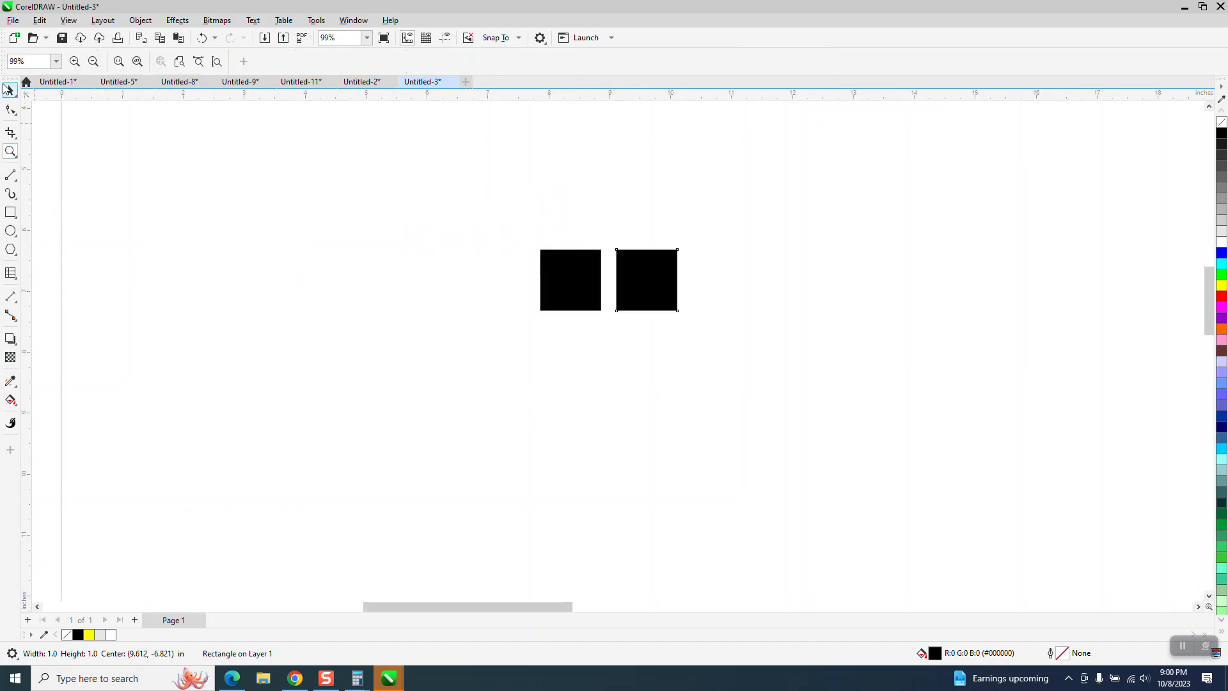
pyautogui.press('space')
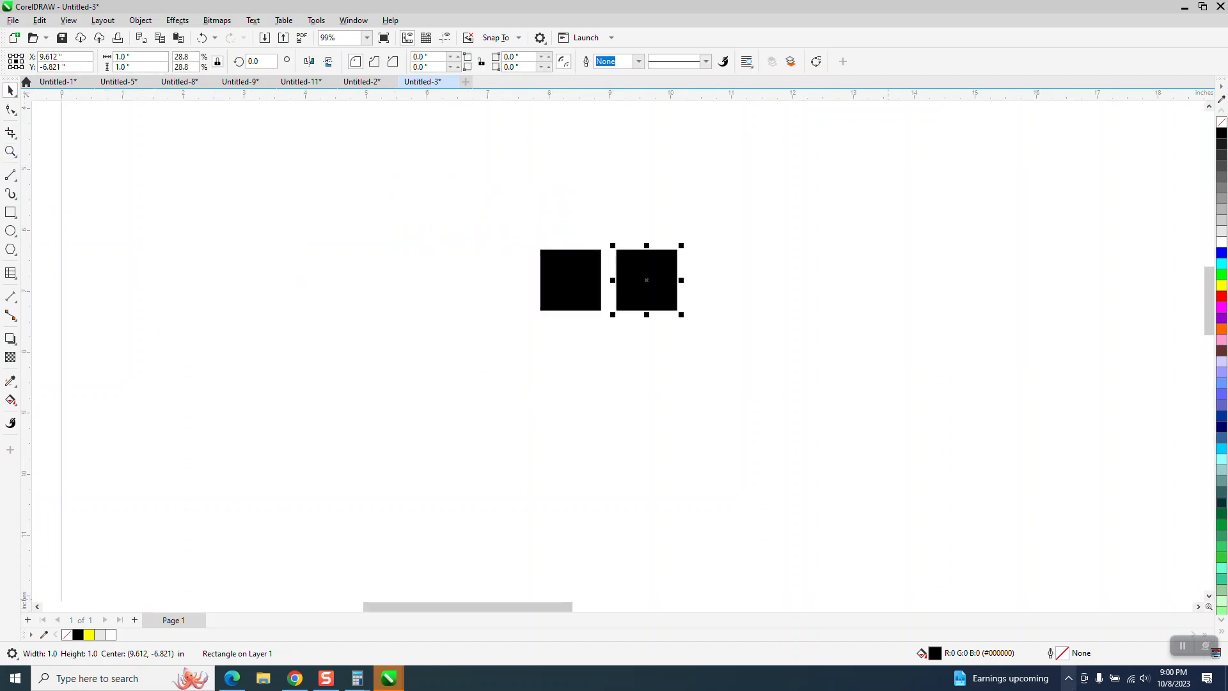
pyautogui.press('Delete')
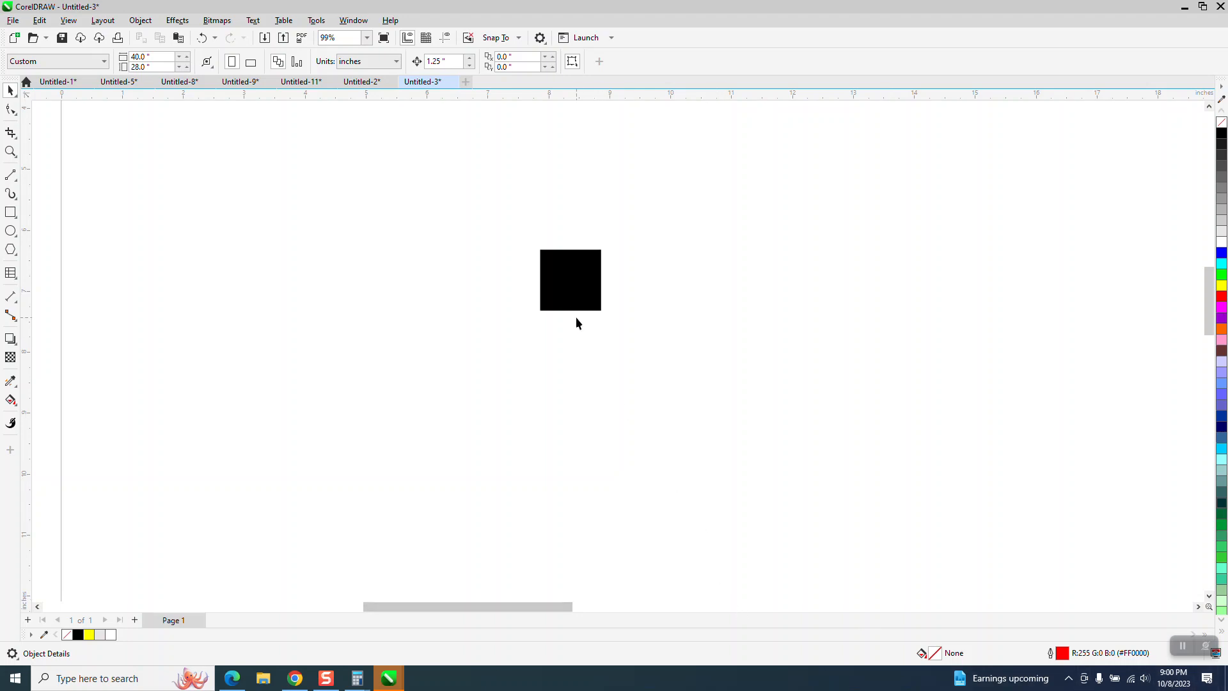
# Set the nudge distance to 1.5 inches and make a copy of the black square one nudge to its right.
pyautogui.moveTo(447, 62); pyautogui.dragTo(433, 63)
pyautogui.write('1.5')
pyautogui.press('Return')
pyautogui.click(544, 301)
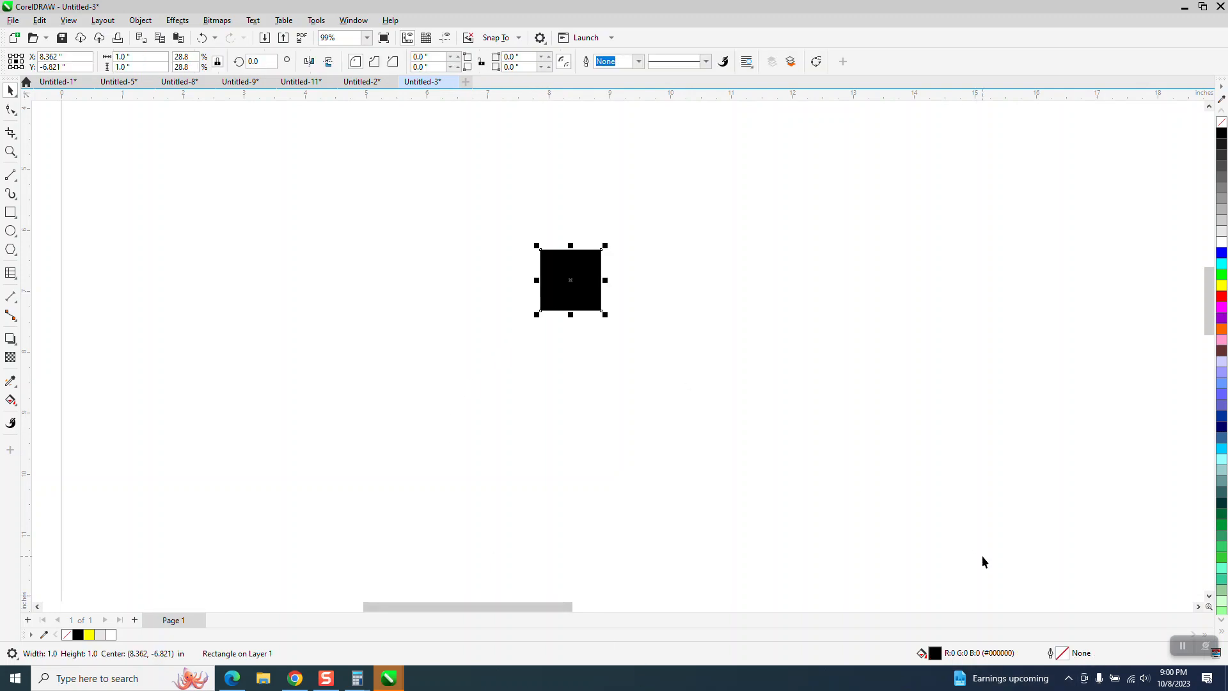
pyautogui.press('+')
pyautogui.press('Right')
# Repeat the offset duplication of the square until the horizontal row contains 17 squares.
pyautogui.scroll(1, 1145, 516)
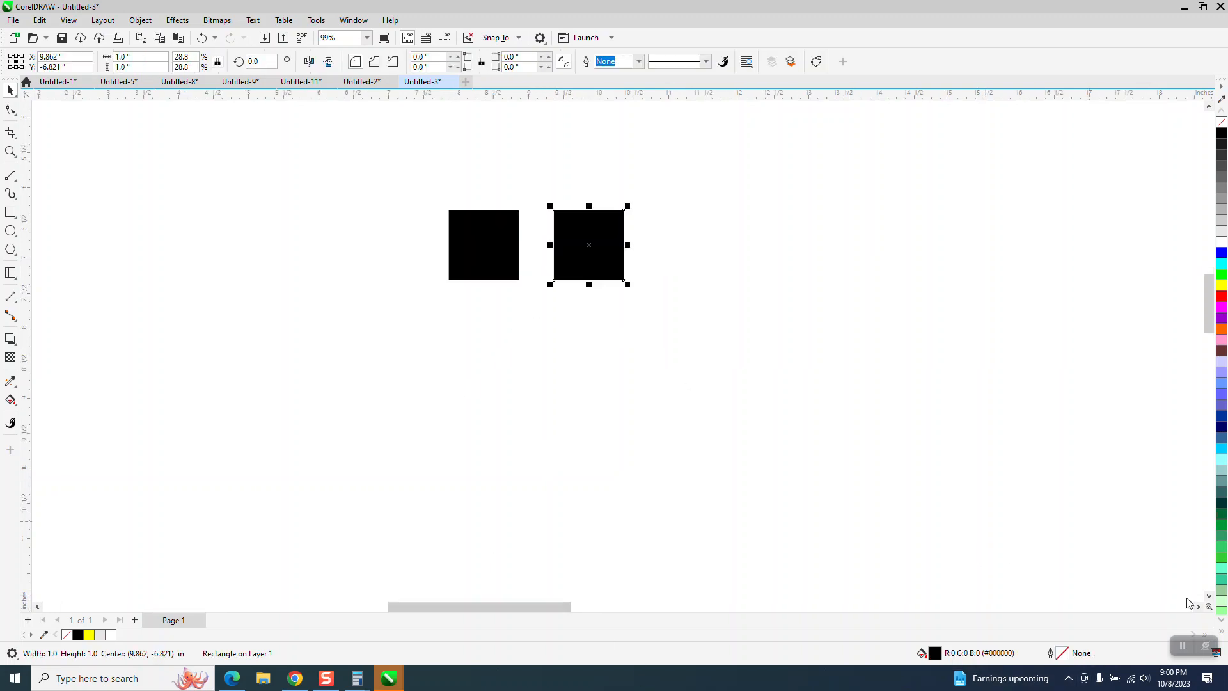
pyautogui.scroll(-6, 482, 440)
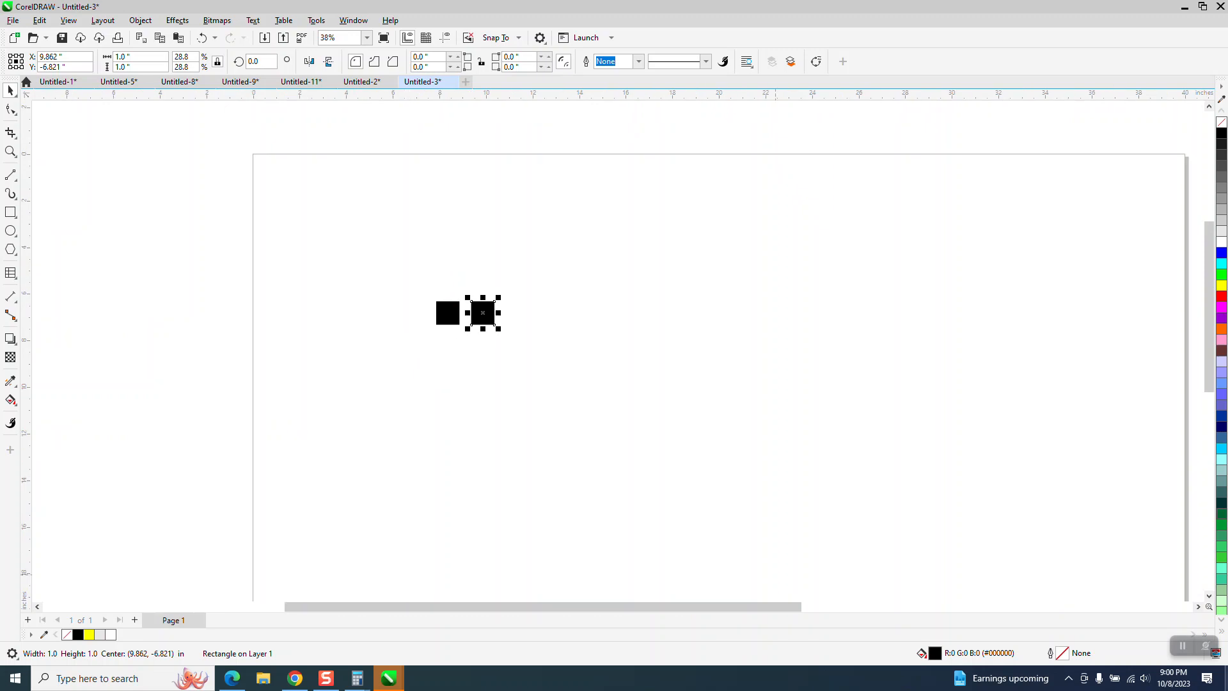
pyautogui.hotkey('ctrl', 'd')
pyautogui.hotkey('ctrl', 'd')
pyautogui.hotkey('ctrl', 'd')
pyautogui.hotkey('ctrl', 'd')
pyautogui.hotkey('ctrl', 'd')
pyautogui.hotkey('ctrl', 'd')
pyautogui.hotkey('ctrl', 'd')
pyautogui.hotkey('ctrl', 'd')
pyautogui.hotkey('ctrl', 'd')
pyautogui.hotkey('ctrl', 'd')
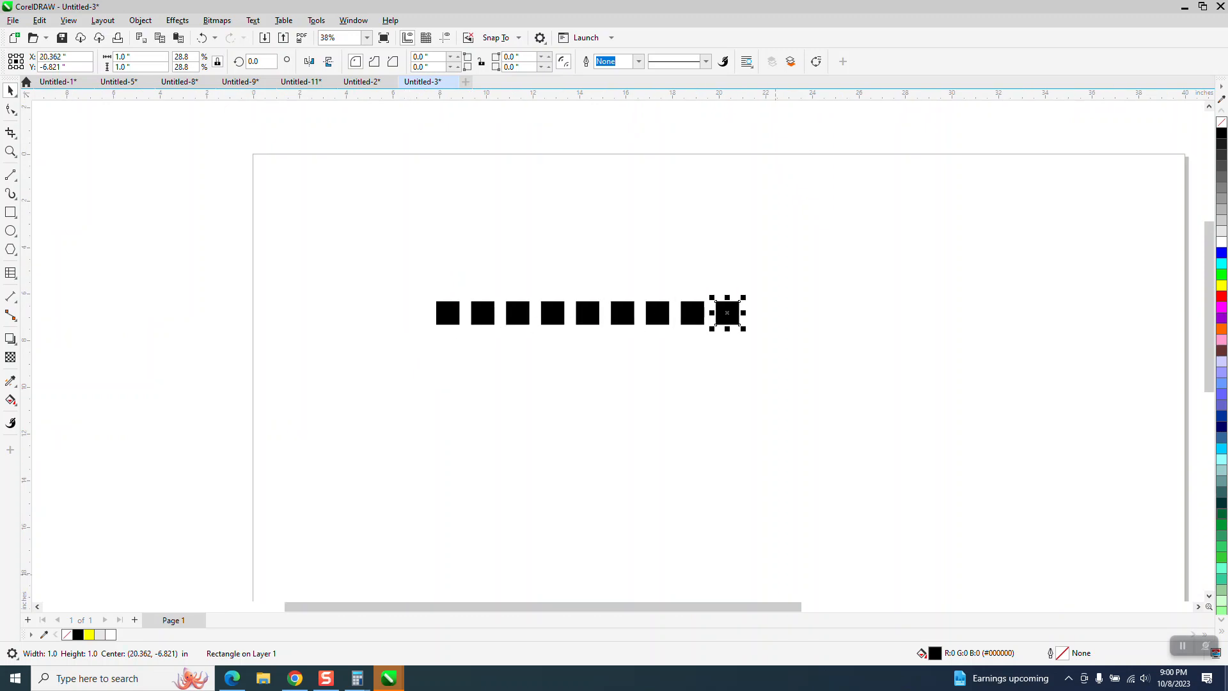
pyautogui.hotkey('ctrl', 'd')
pyautogui.hotkey('ctrl', 'd')
pyautogui.hotkey('ctrl', 'd')
pyautogui.hotkey('ctrl', 'd')
pyautogui.hotkey('ctrl', 'd')
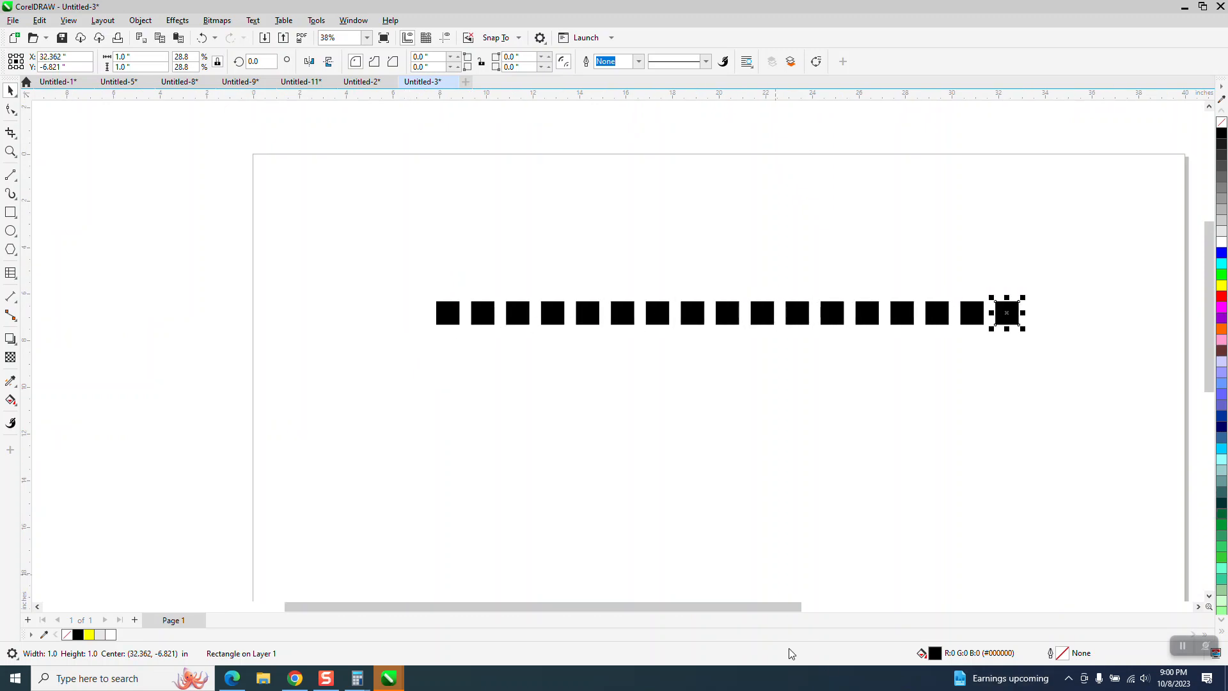
# Select the whole row of squares and duplicate it downward at 1.5-inch spacing until there are 16 rows.
pyautogui.moveTo(397, 233); pyautogui.dragTo(1056, 415)
pyautogui.hotkey('ctrl', 'd')
pyautogui.hotkey('ctrl', 'd')
pyautogui.hotkey('ctrl', 'd')
pyautogui.hotkey('ctrl', 'd')
pyautogui.hotkey('ctrl', 'd')
pyautogui.hotkey('ctrl', 'd')
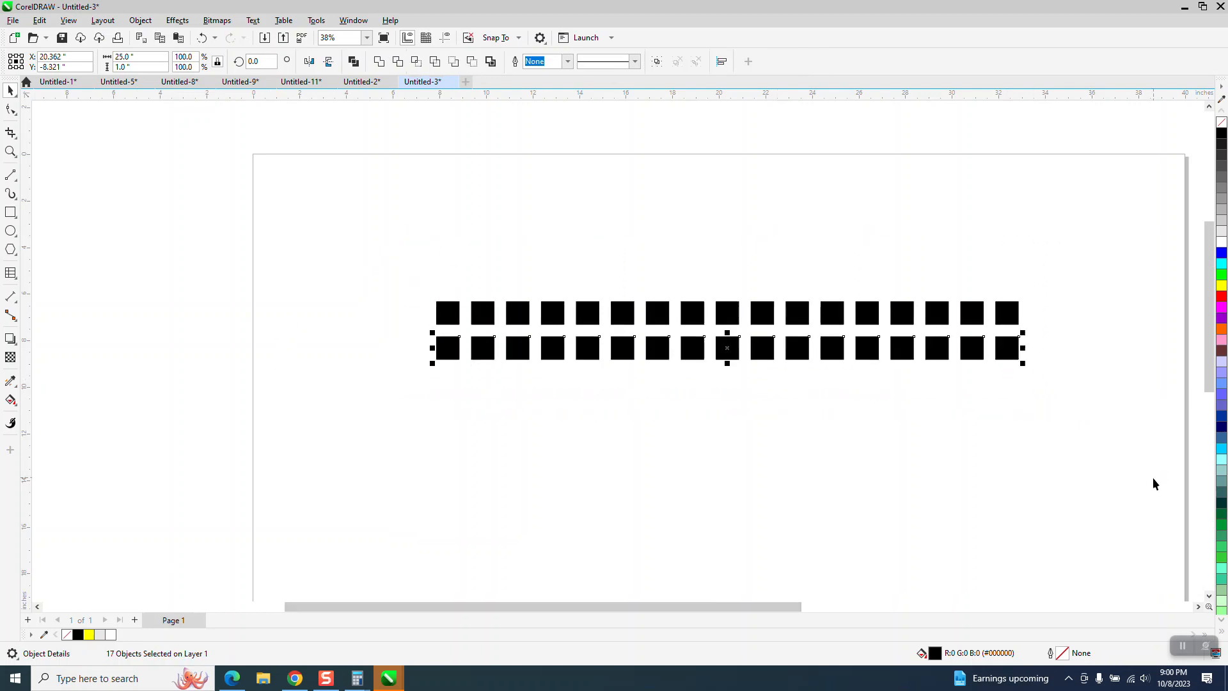
pyautogui.hotkey('ctrl', 'd')
pyautogui.hotkey('ctrl', 'd')
pyautogui.hotkey('ctrl', 'd')
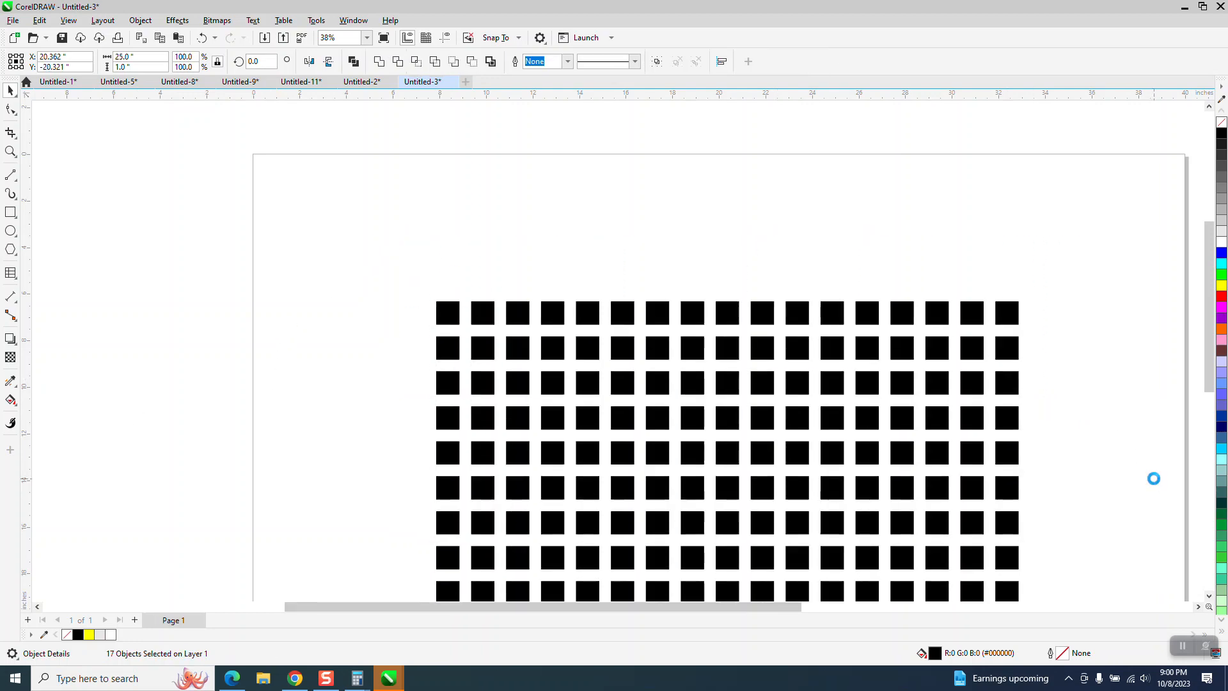
pyautogui.scroll(-3, 362, 332)
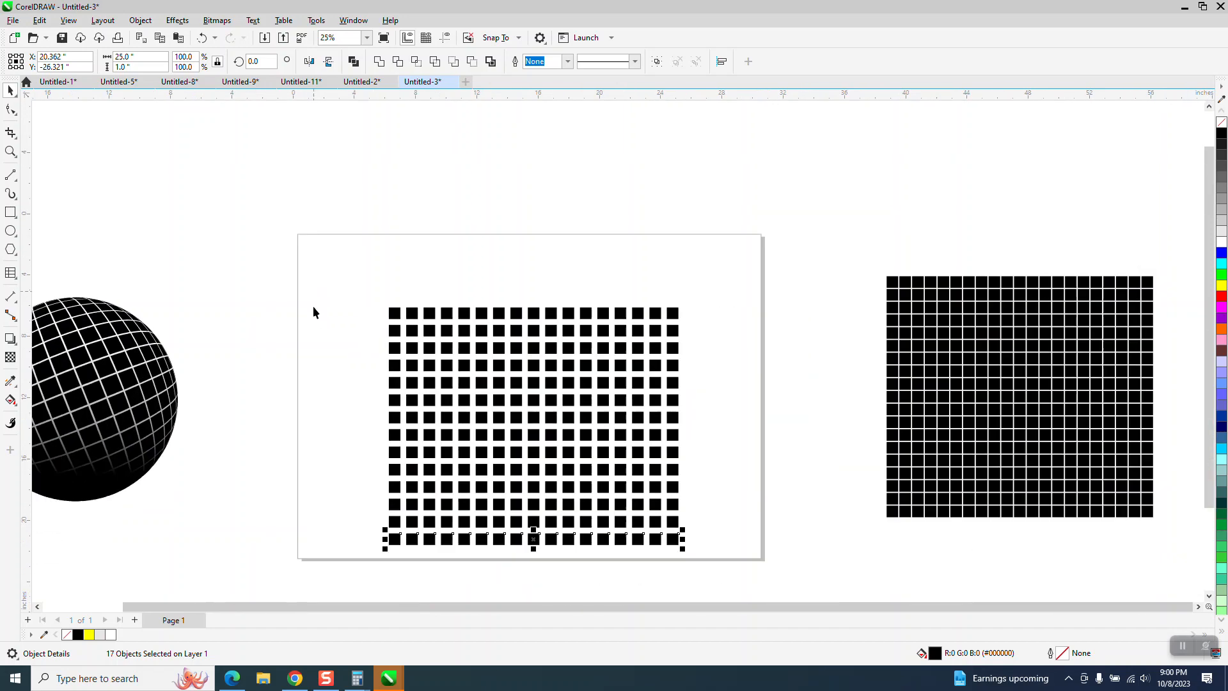
pyautogui.hotkey('ctrl', 'd')
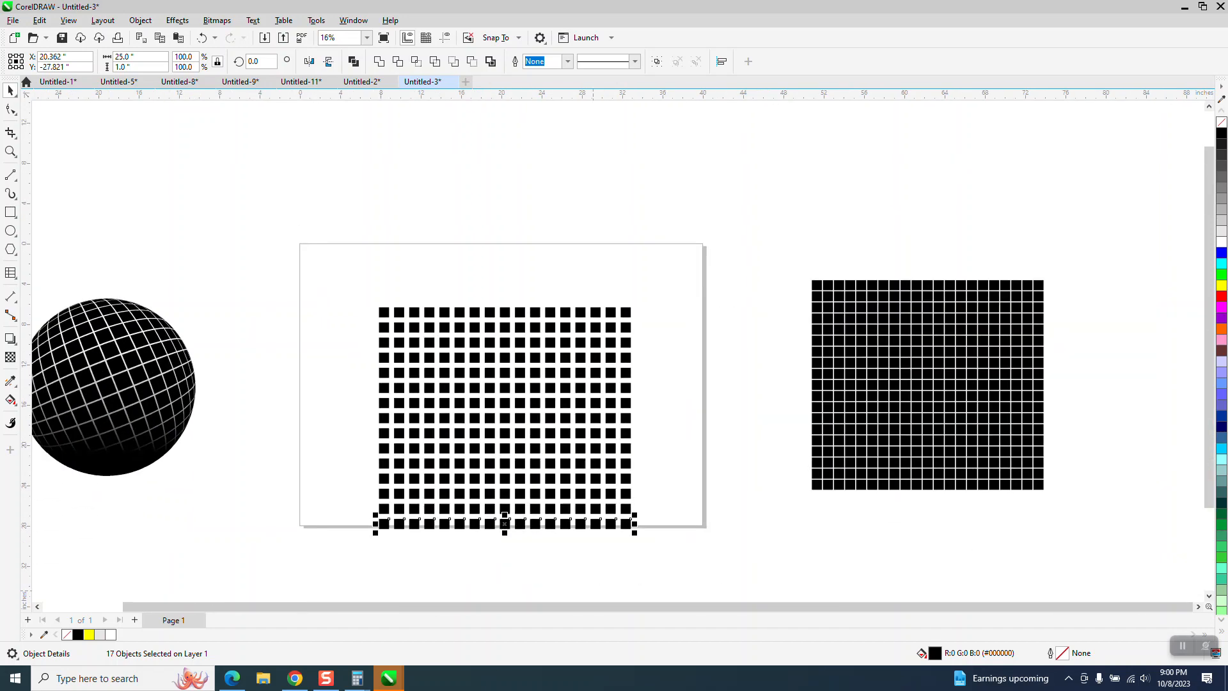
pyautogui.hotkey('ctrl', 'd')
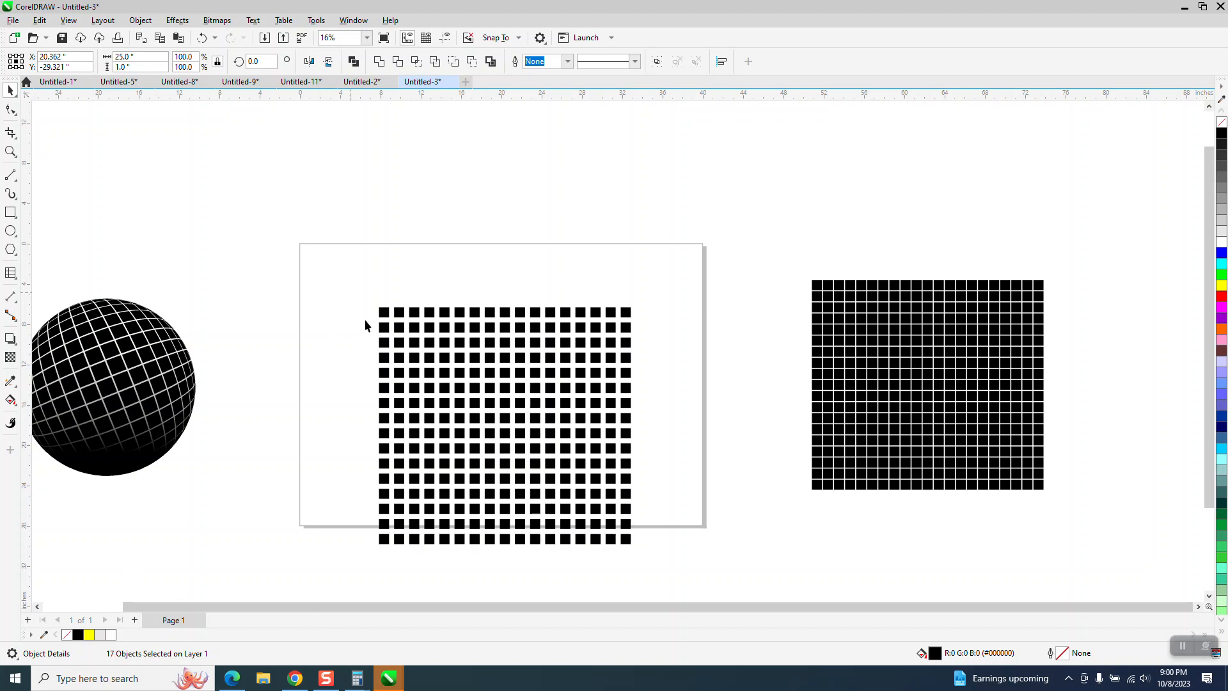
# Group all the squares of the new grid and center the group on the page.
pyautogui.moveTo(350, 293); pyautogui.dragTo(708, 542)
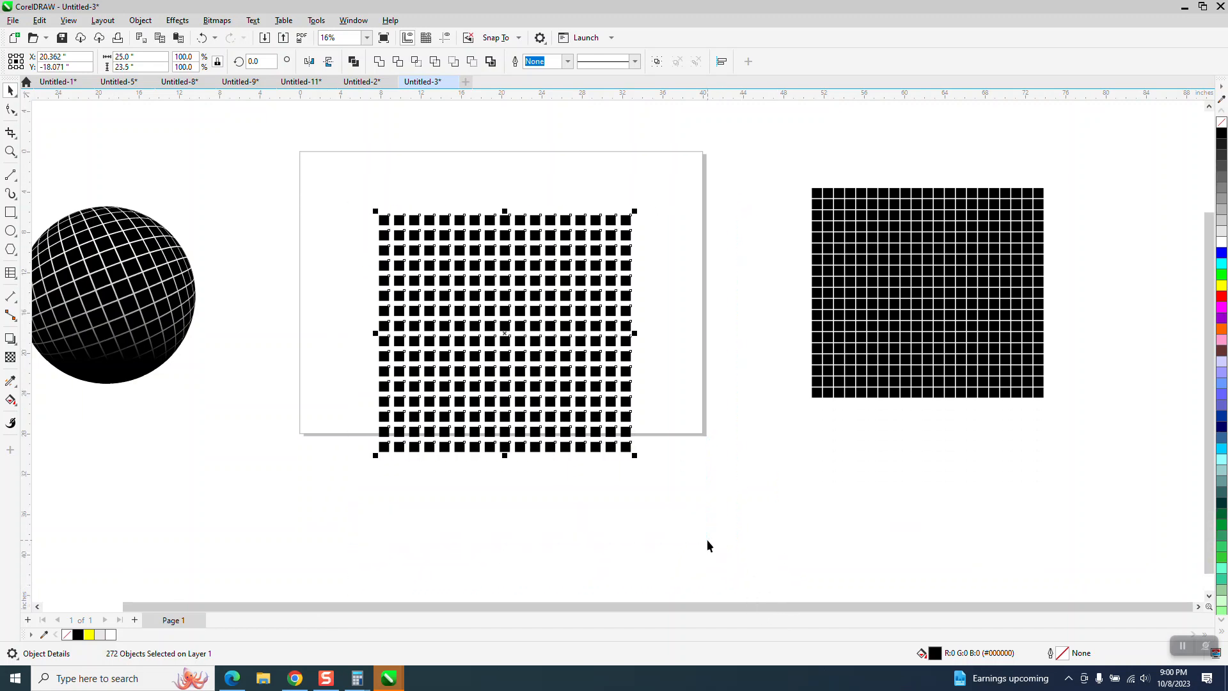
pyautogui.hotkey('ctrl', 'g')
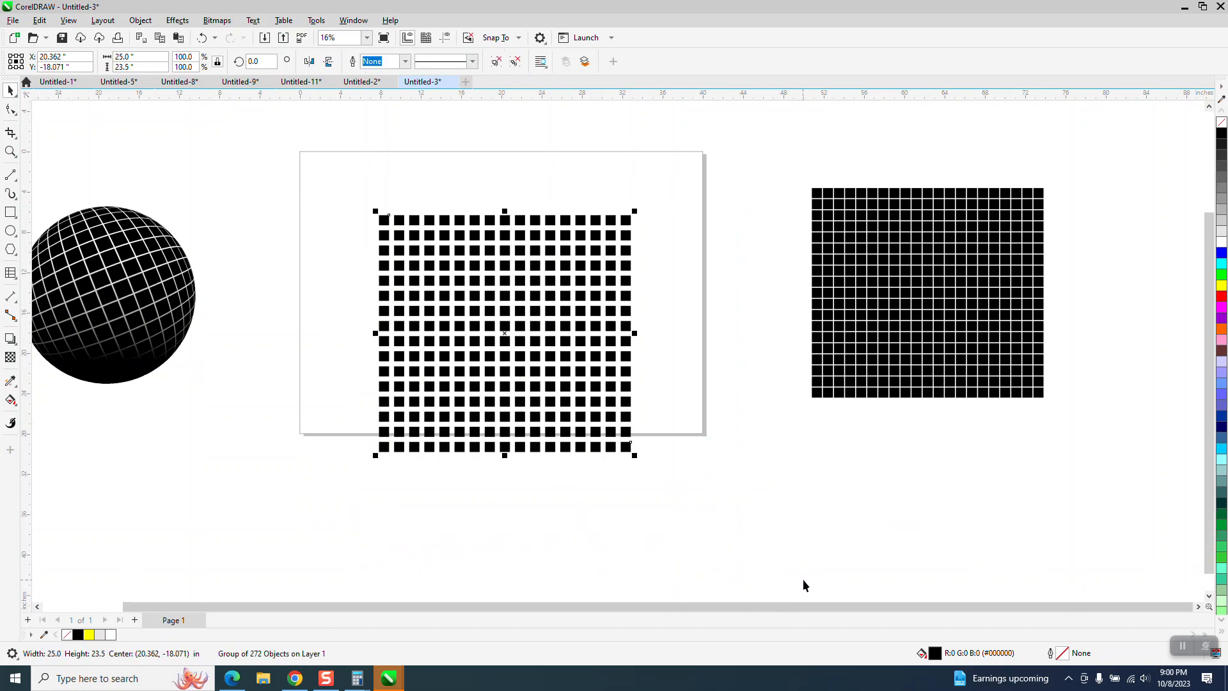
pyautogui.press('p')
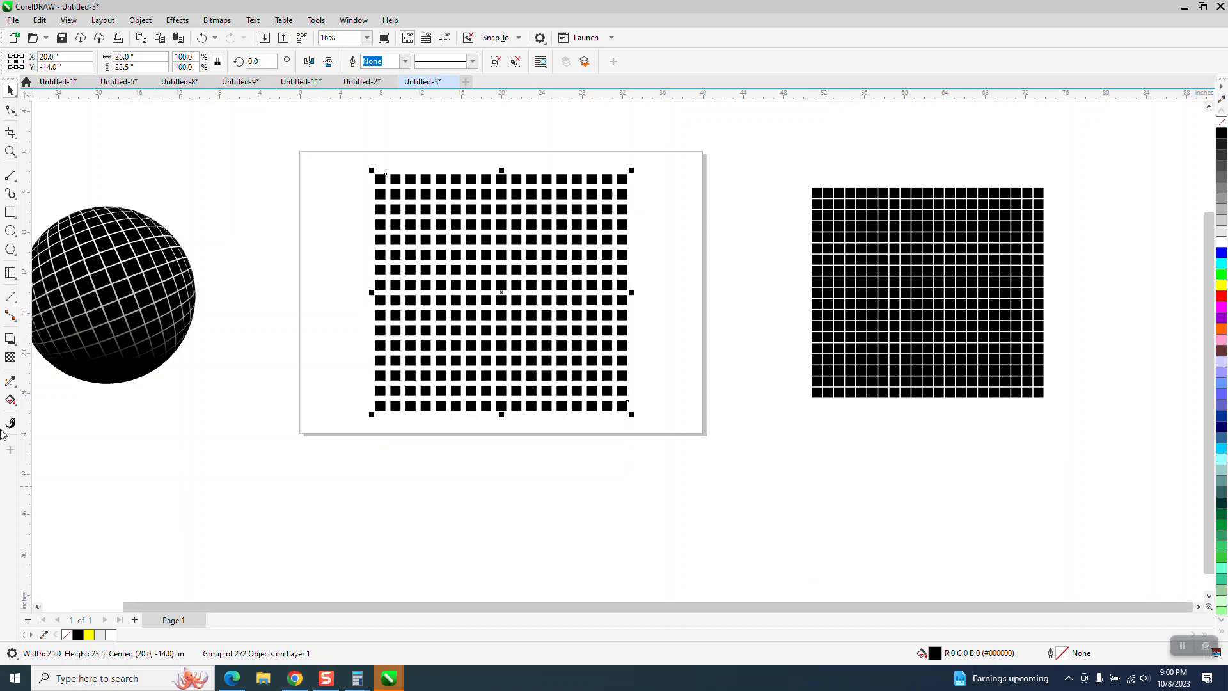
# Draw a circle about 28.5 inches in diameter and center it on the page over the grid of squares.
pyautogui.click(10, 230)
pyautogui.moveTo(751, 398)
pyautogui.mouseDown()
pyautogui.moveTo(499, 617)
pyautogui.moveTo(529, 595)
pyautogui.mouseUp()
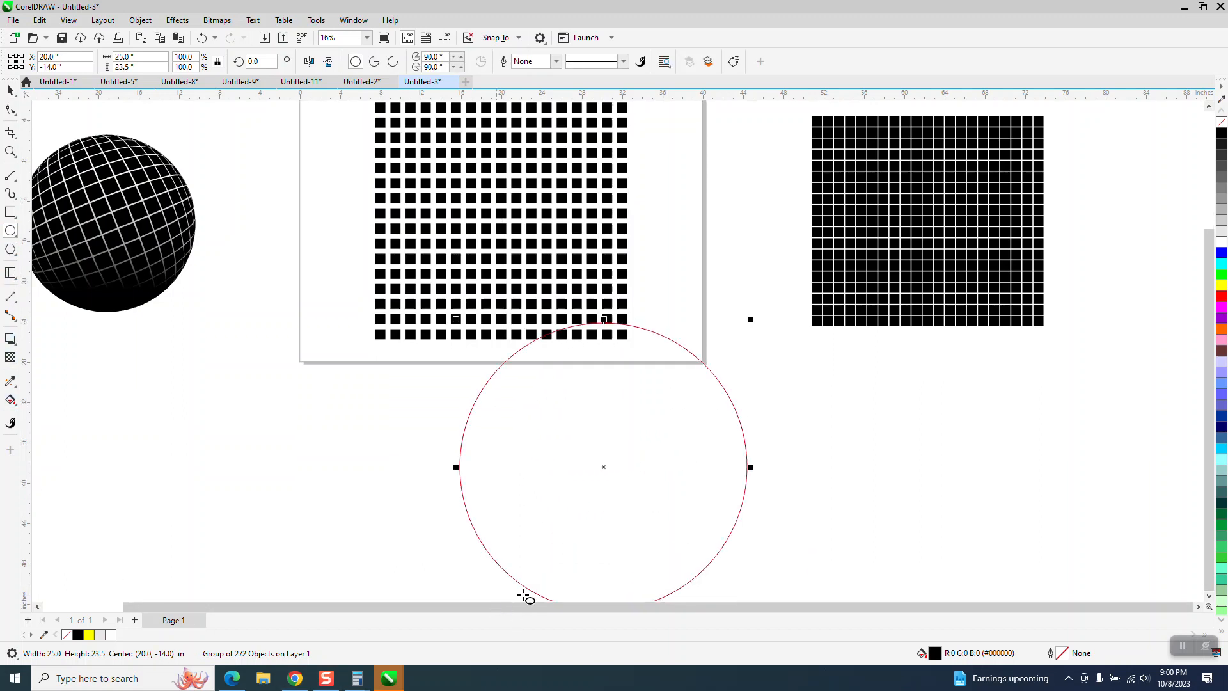
pyautogui.press('p')
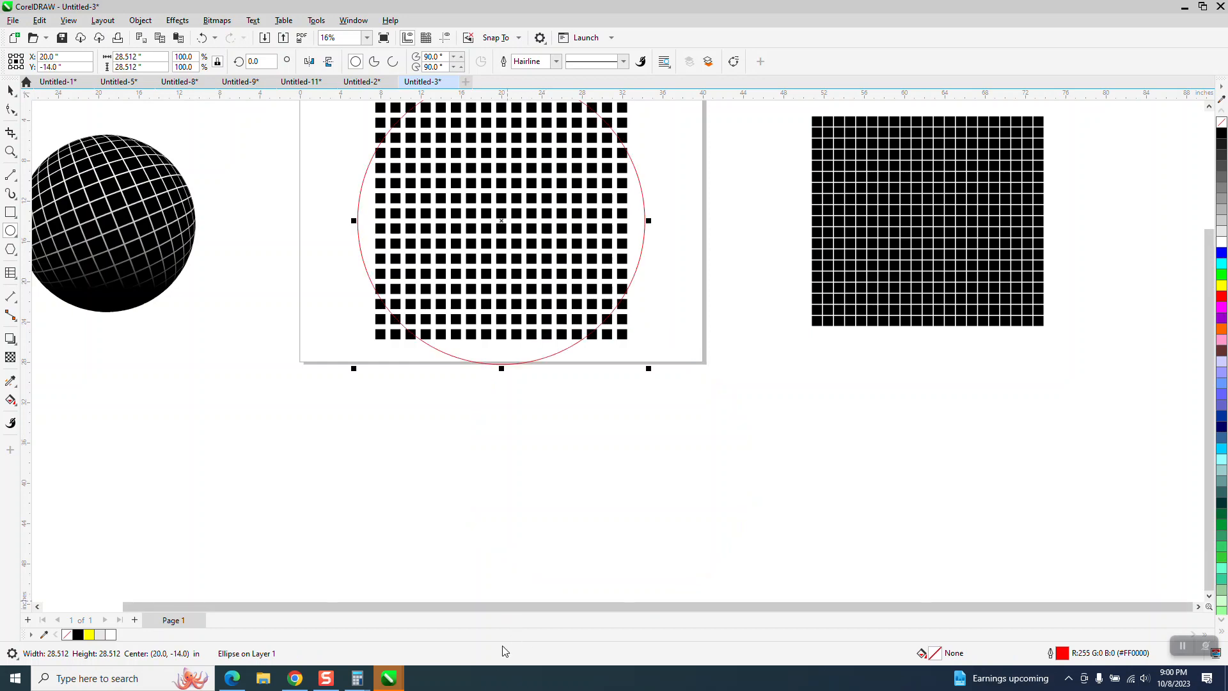
pyautogui.scroll(-3, 489, 318)
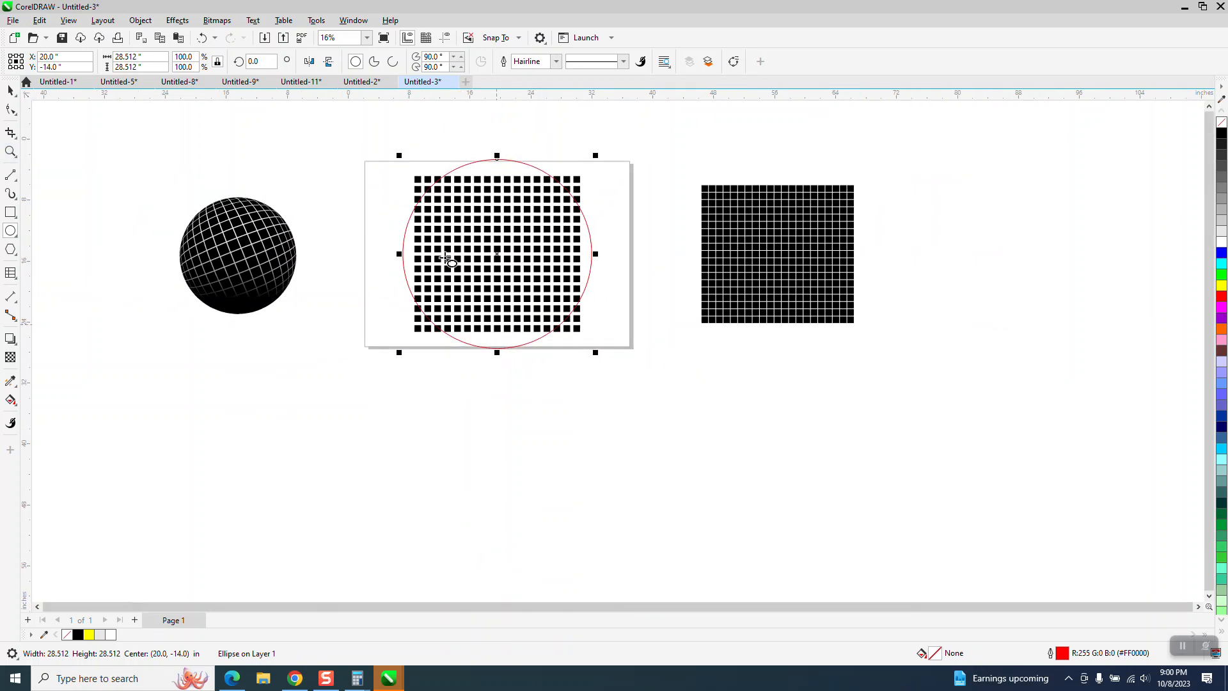
pyautogui.moveTo(384, 131); pyautogui.dragTo(672, 402)
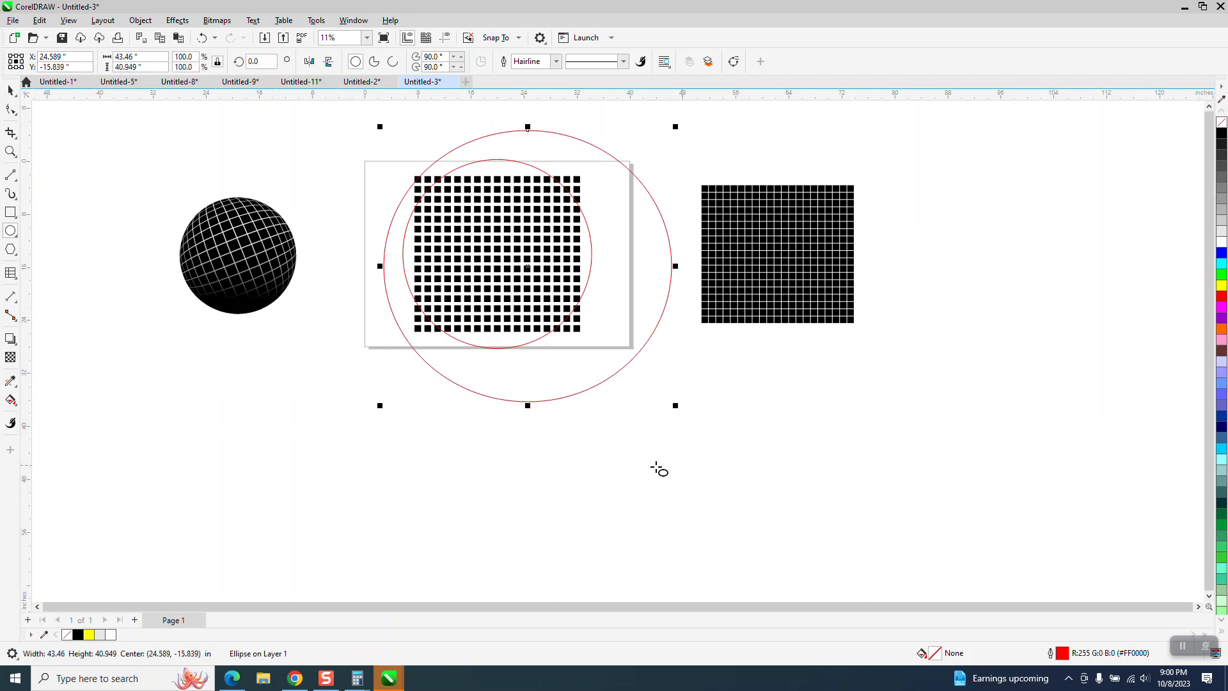
pyautogui.click(11, 90)
pyautogui.press('Delete')
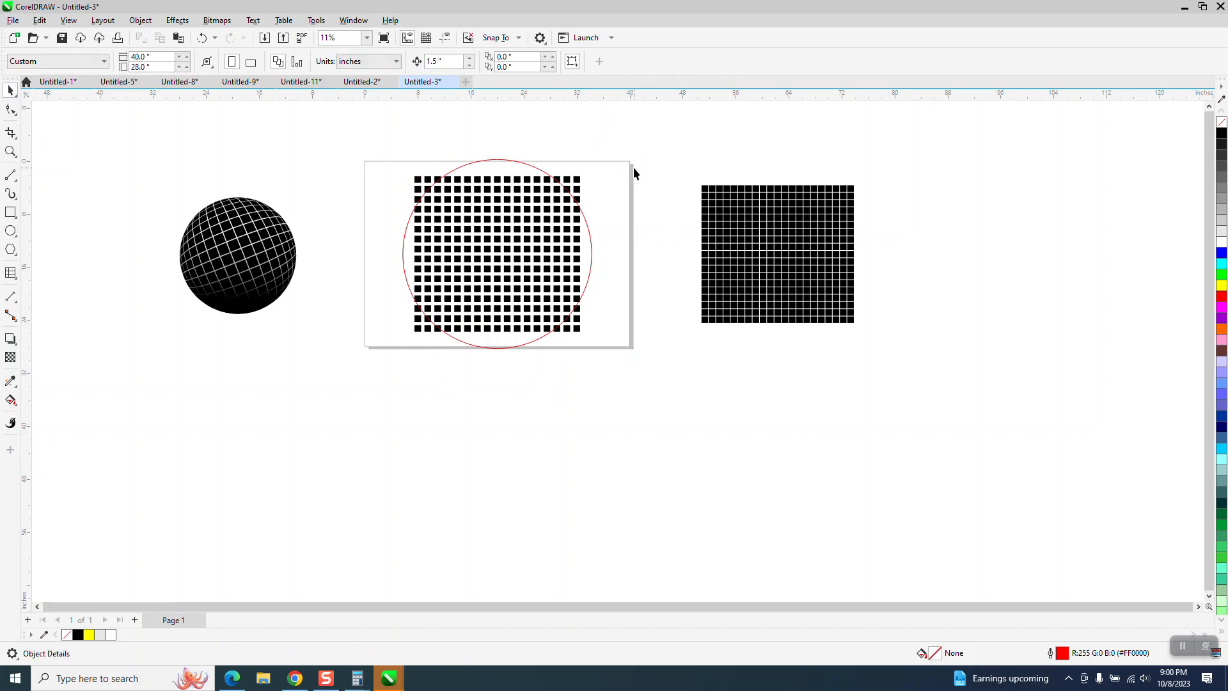
# Scale the circle down about its center to 21.5 inches so that it fits inside the grid of squares.
pyautogui.click(589, 226)
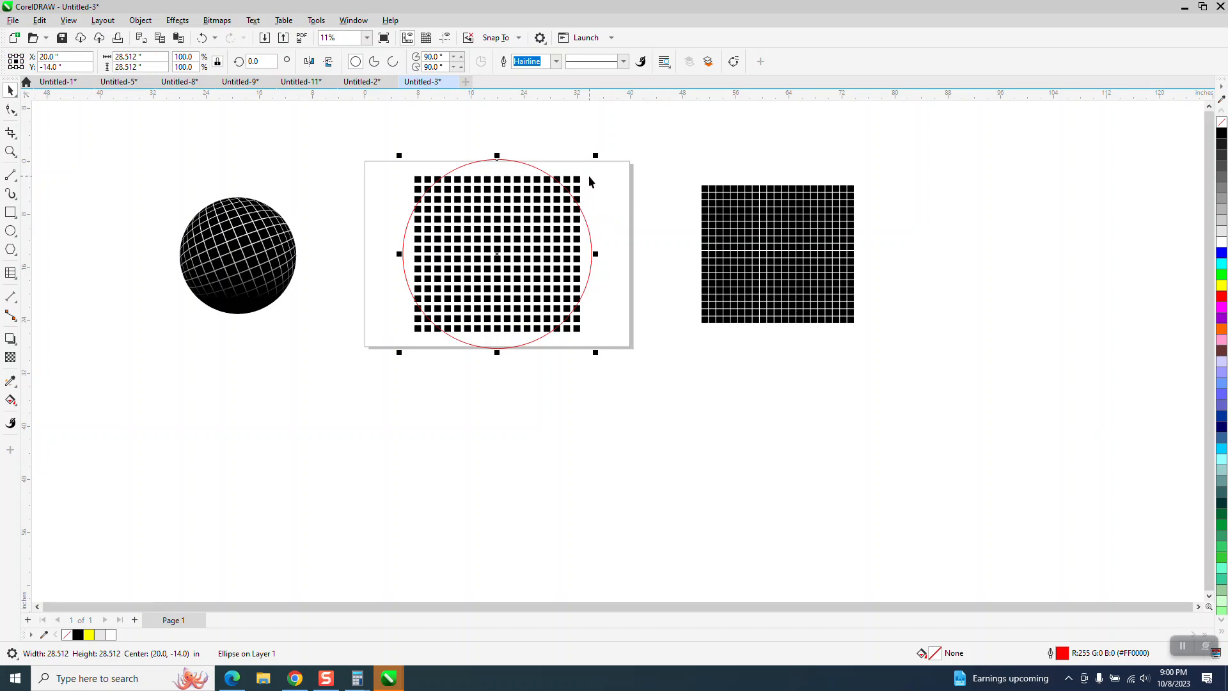
pyautogui.moveTo(595, 155); pyautogui.dragTo(618, 201)
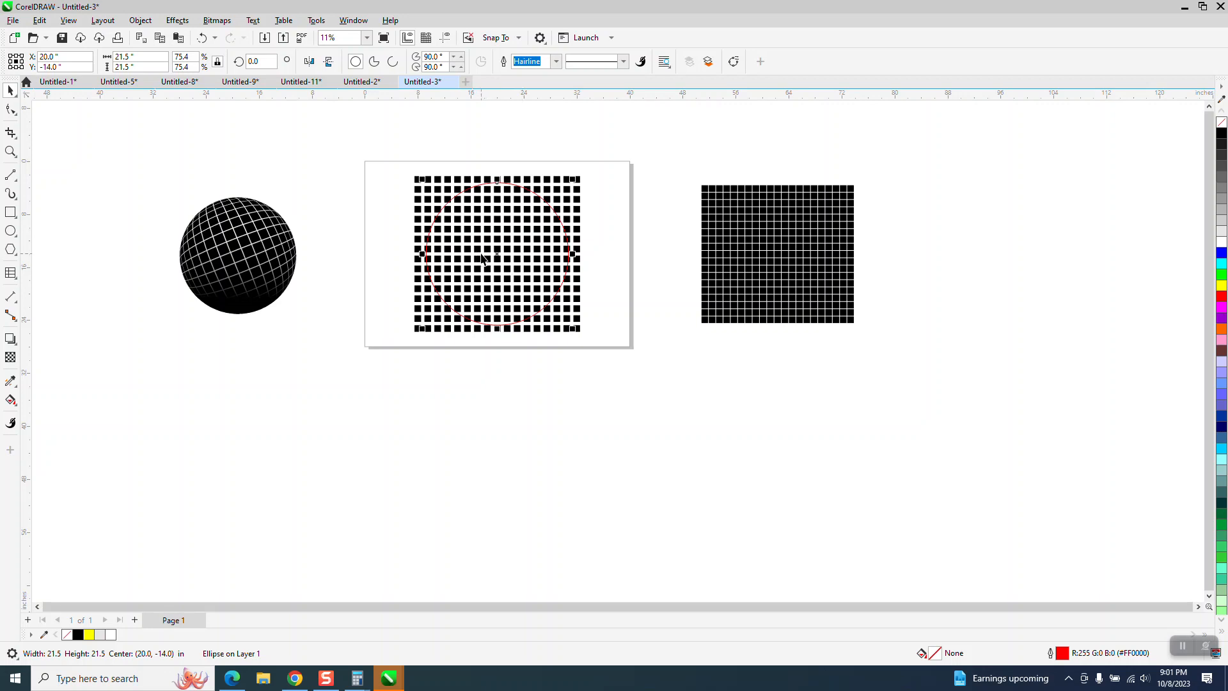
# Apply a Fish Eye lens with a 100% rate to the circle over the grid and freeze it.
pyautogui.click(177, 21)
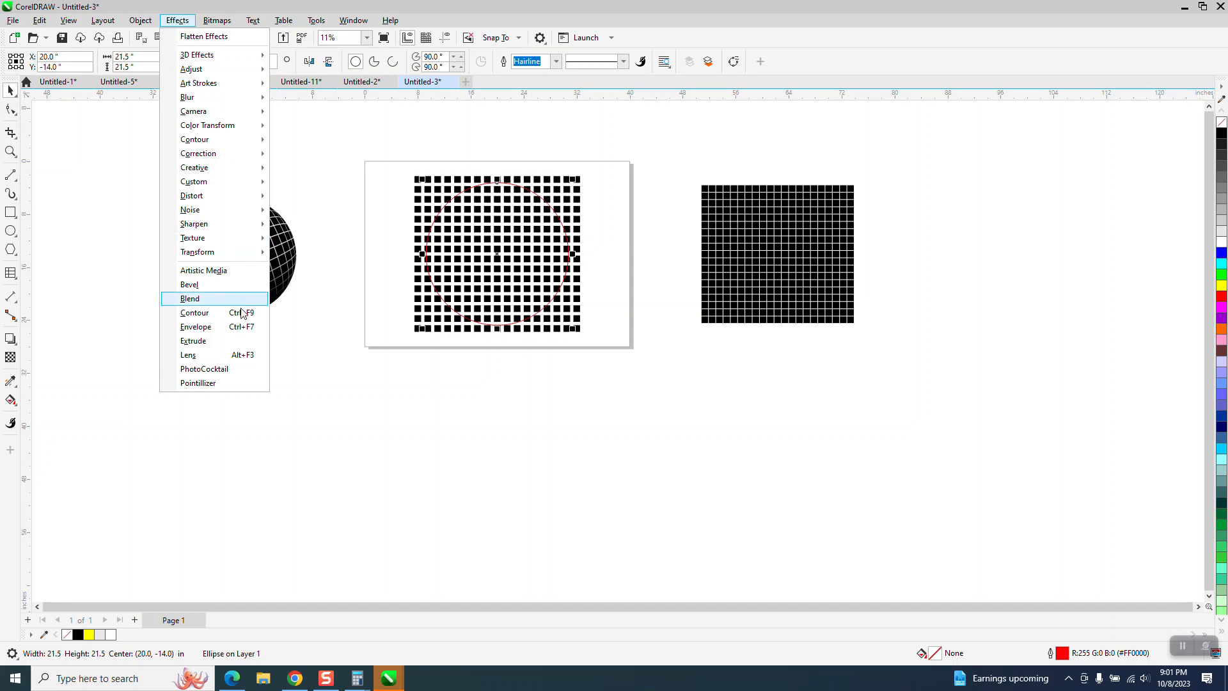
pyautogui.click(232, 349)
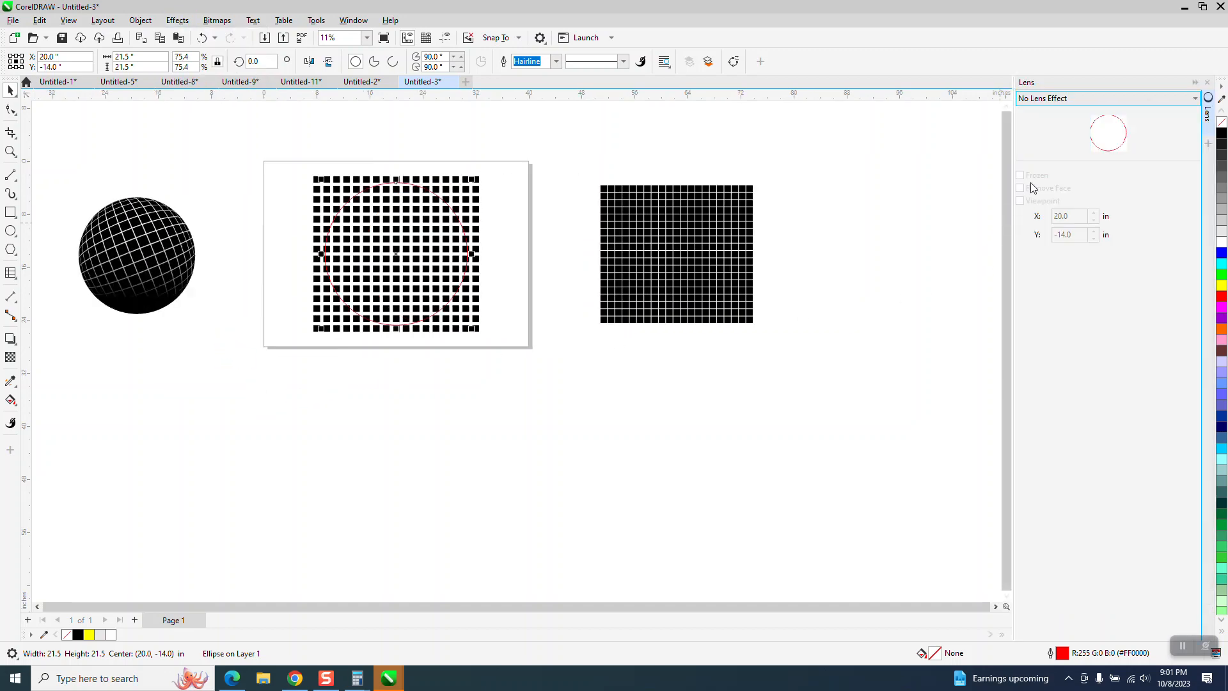
pyautogui.click(1190, 101)
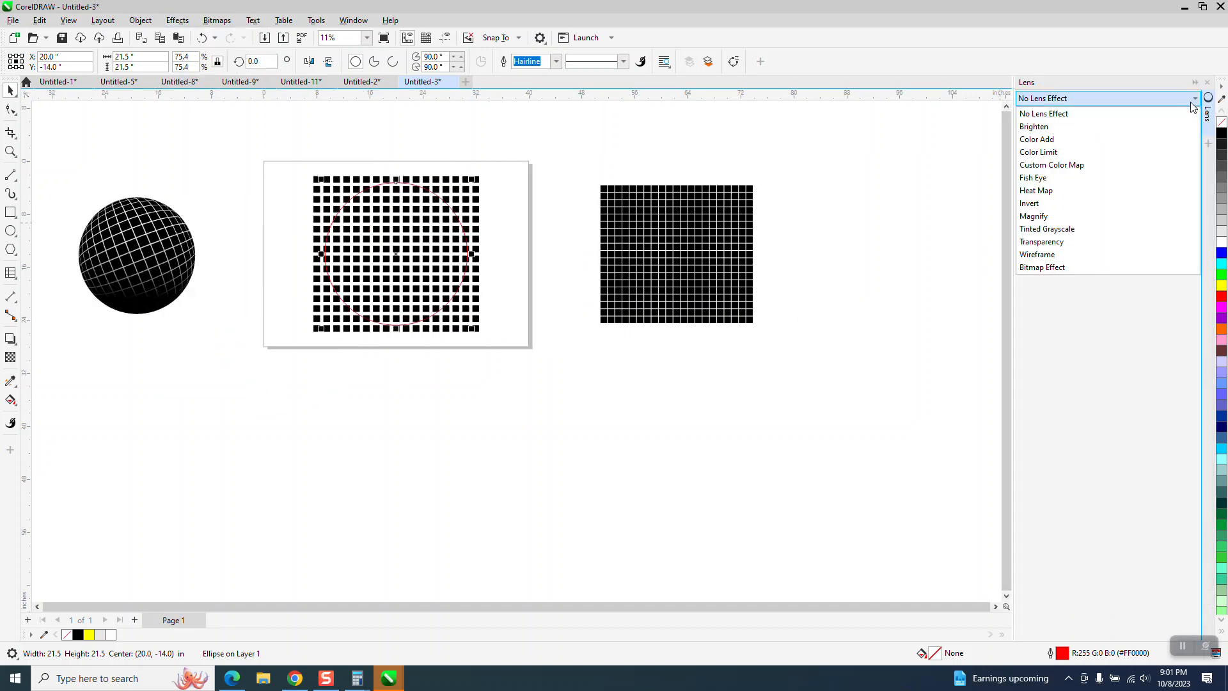
pyautogui.click(1048, 179)
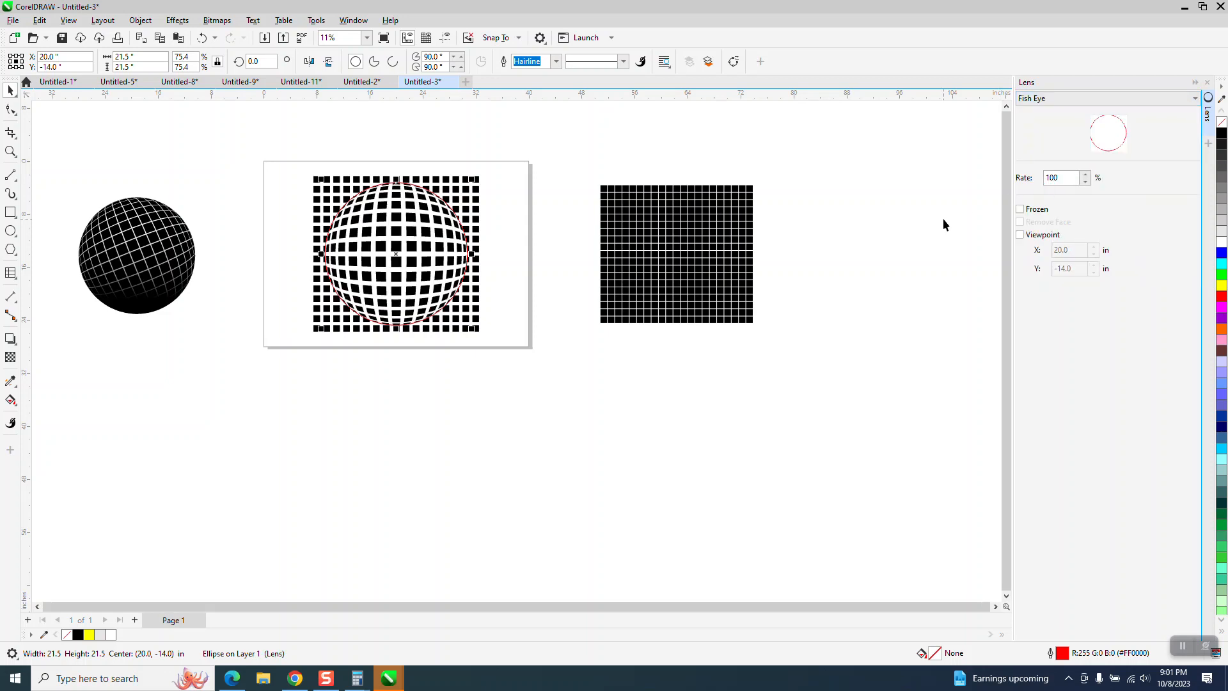
pyautogui.click(1021, 210)
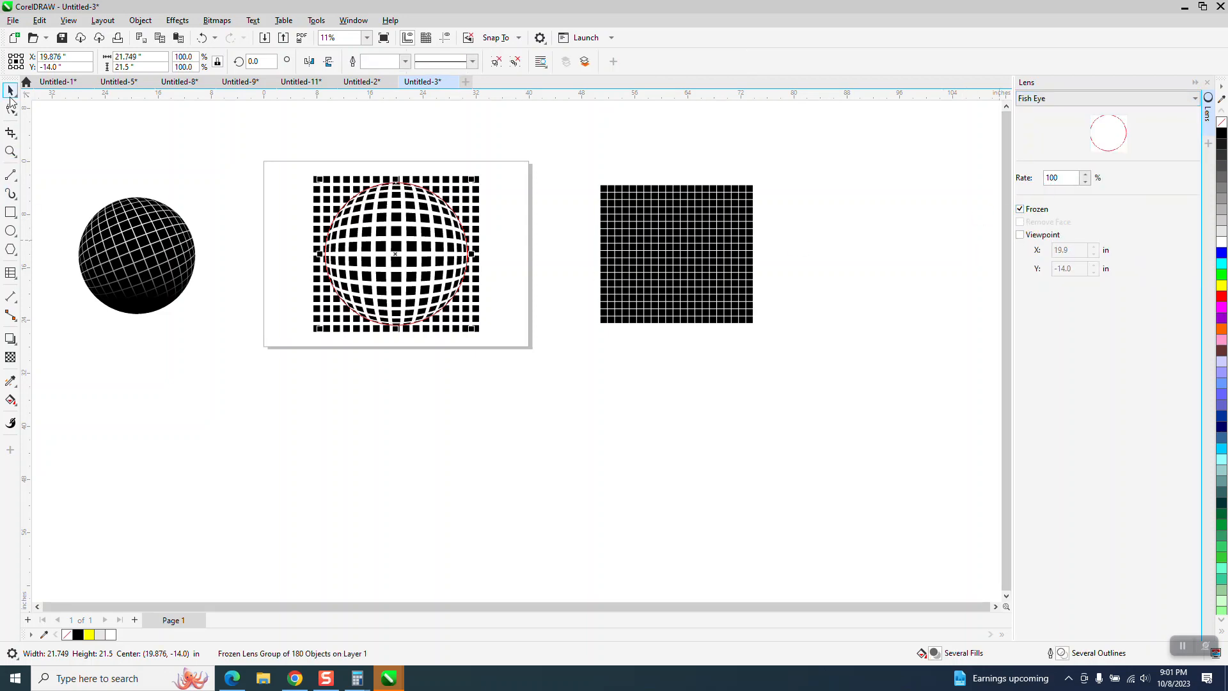
# Move the frozen sphere off the page to the empty area below the dense sample grid and remove its red outline.
pyautogui.moveTo(410, 250); pyautogui.dragTo(608, 426)
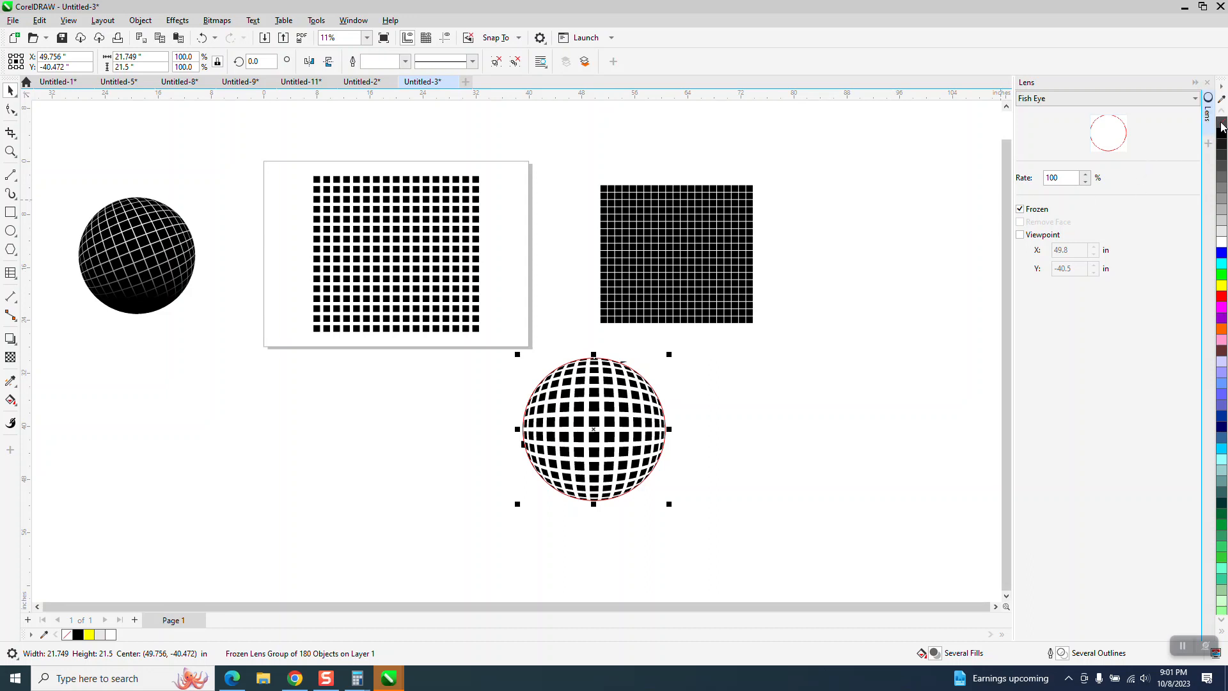
pyautogui.moveTo(642, 425); pyautogui.dragTo(652, 437)
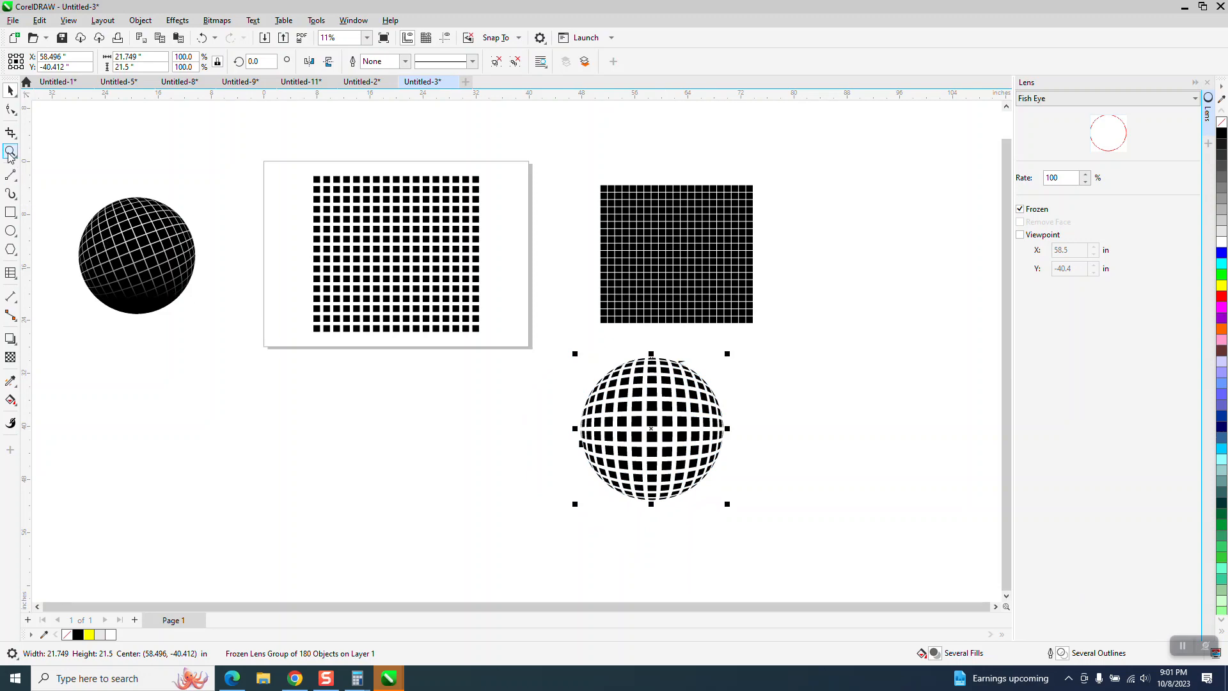
pyautogui.click(10, 152)
pyautogui.moveTo(659, 297); pyautogui.dragTo(765, 417)
pyautogui.scroll(-7, 581, 342)
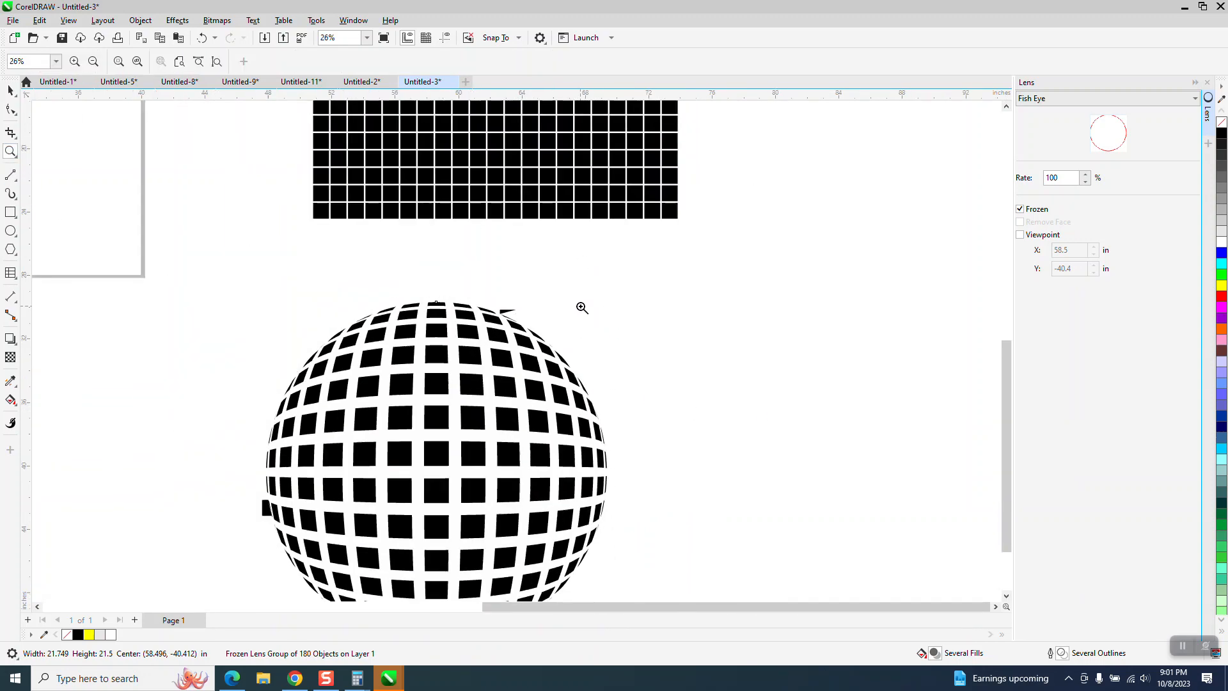
# Delete the frozen fish-eye sphere below the sample grid.
pyautogui.click(10, 91)
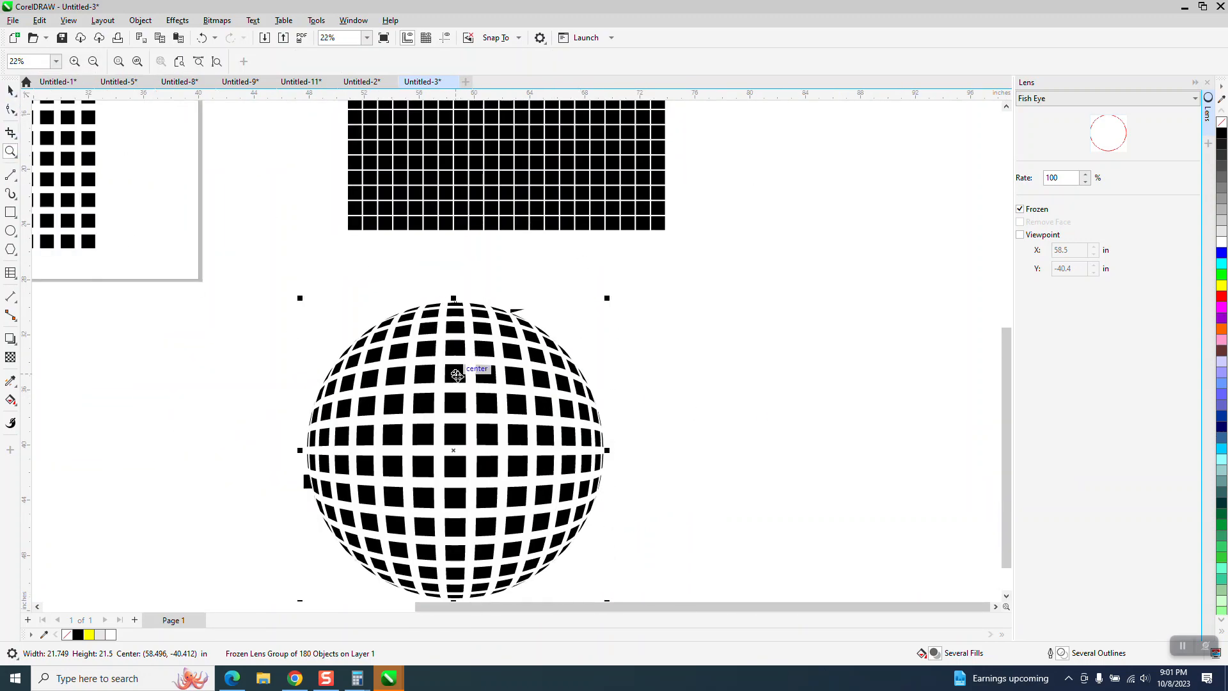
pyautogui.click(455, 367)
pyautogui.press('Delete')
pyautogui.scroll(-4, 472, 380)
# Draw a new circle about 22.3 inches in diameter and center it on the page over the grid of squares.
pyautogui.click(262, 273)
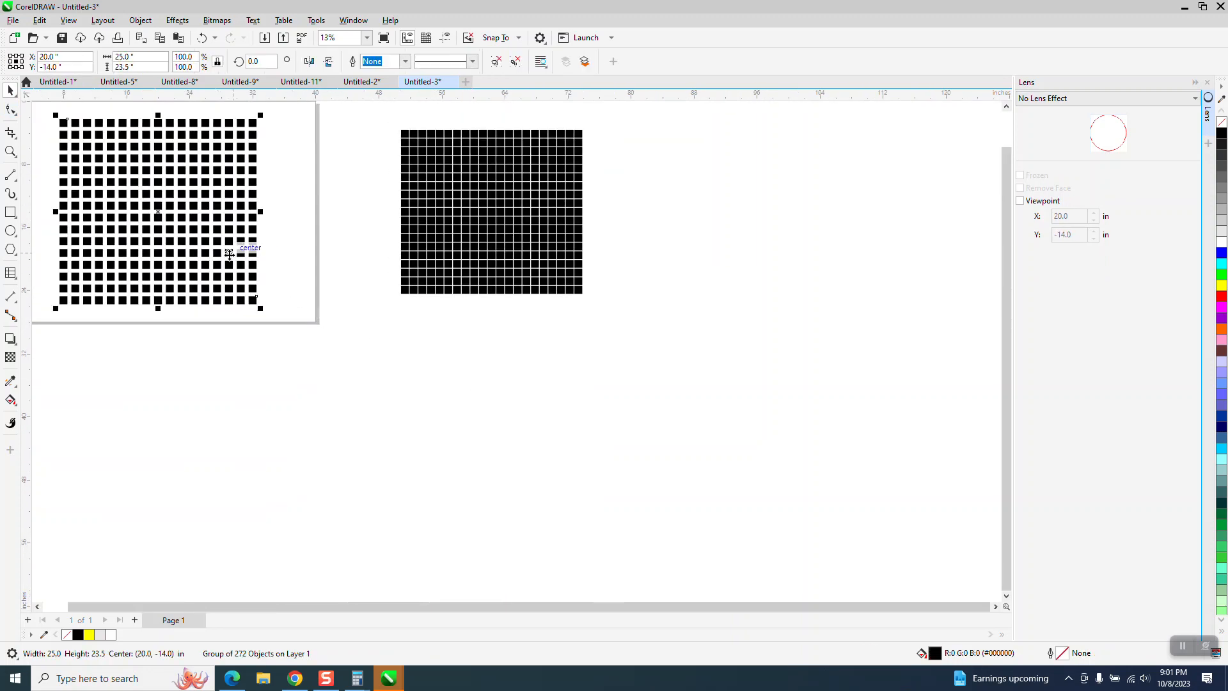
pyautogui.click(10, 232)
pyautogui.moveTo(333, 352); pyautogui.dragTo(225, 528)
pyautogui.press('p')
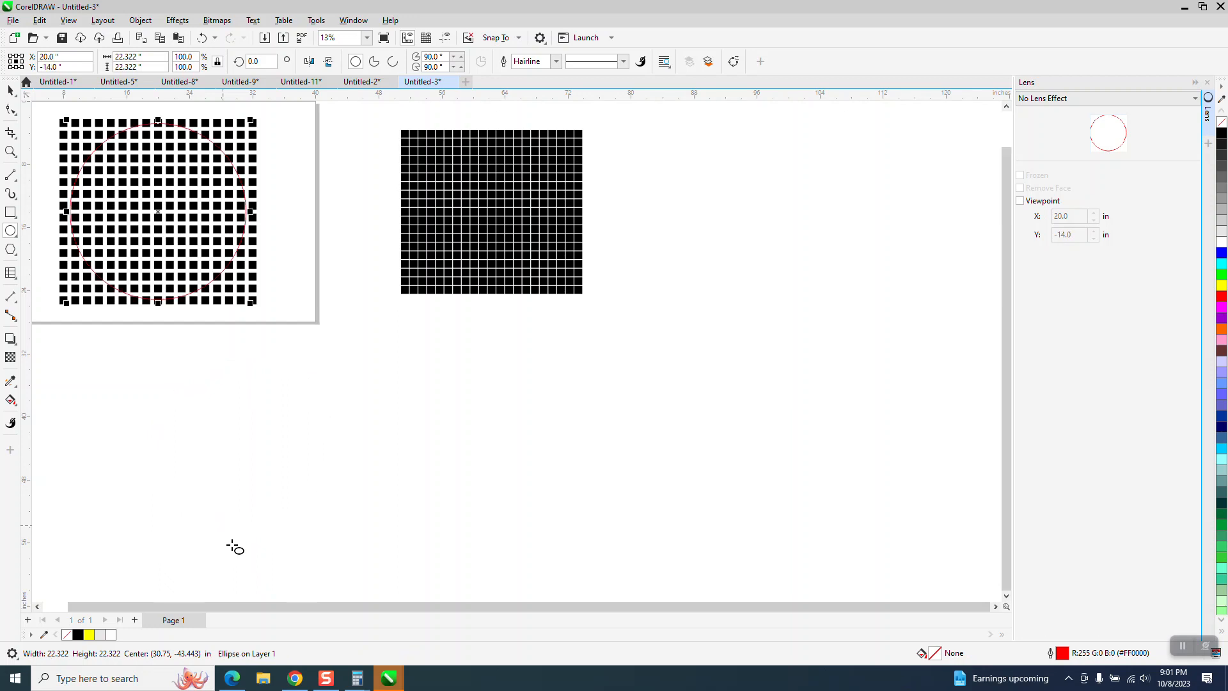
# Give the new circle a frozen Fish Eye lens at a rate of 100%.
pyautogui.click(1194, 103)
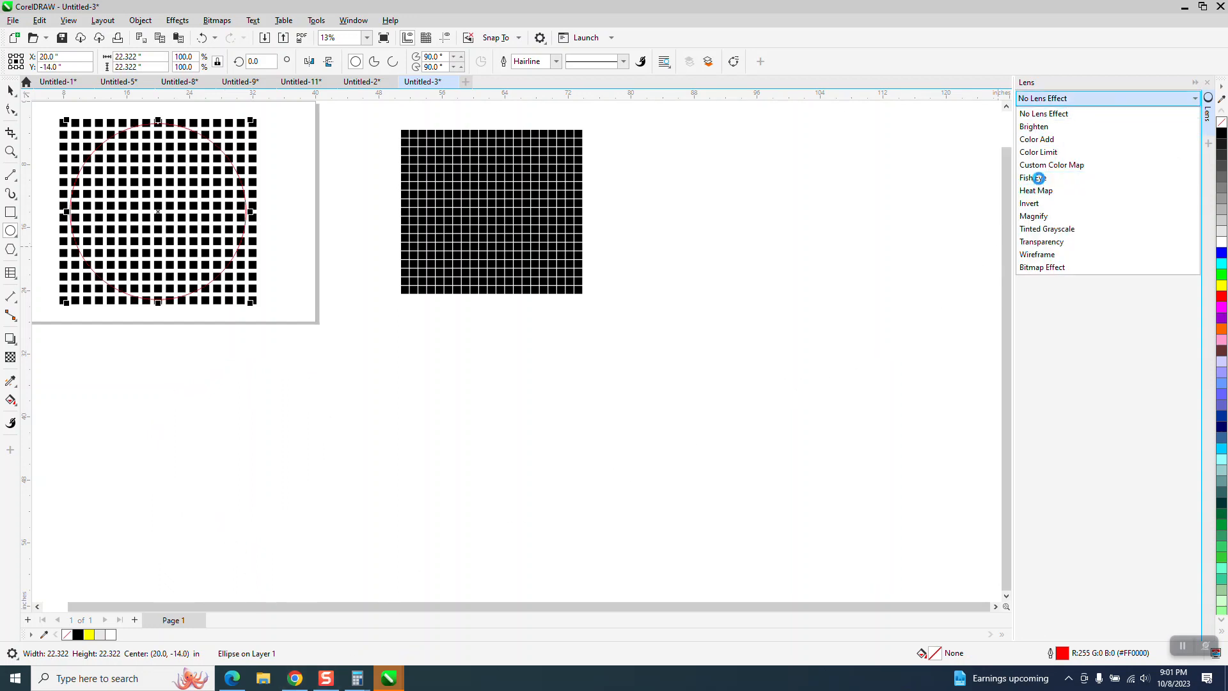
pyautogui.click(1041, 182)
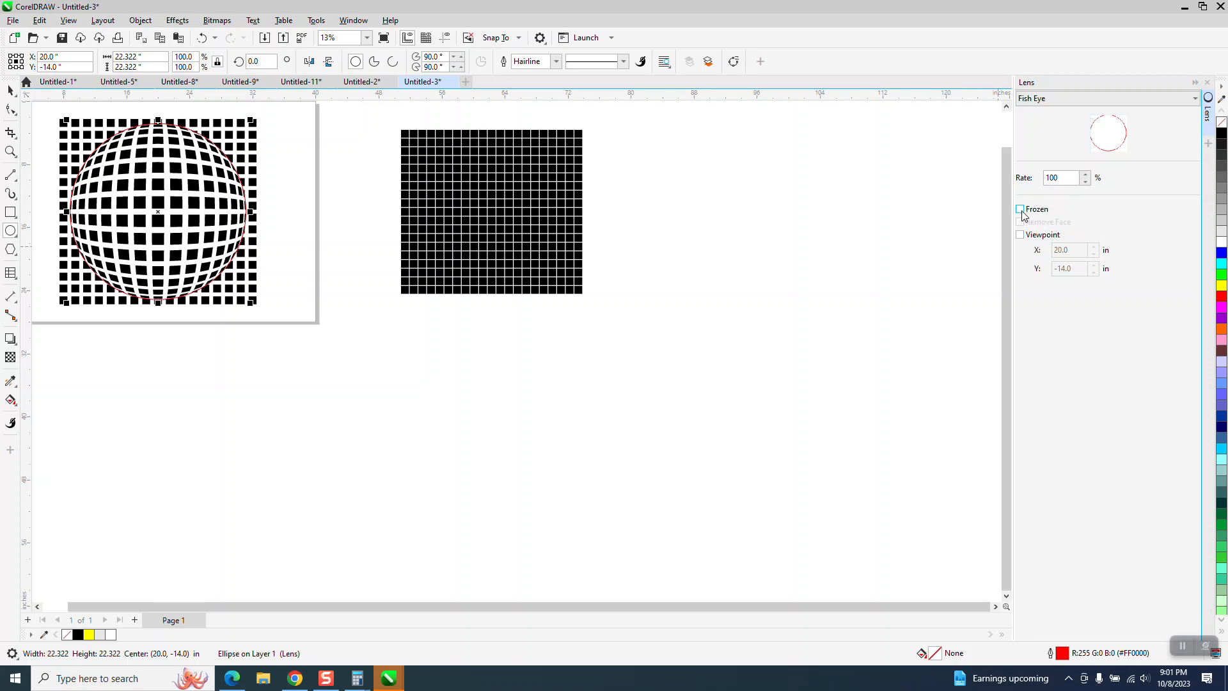
pyautogui.click(1020, 210)
# Nudge the frozen sphere straight down off the page to Y -42.5 inches and remove its outline.
pyautogui.press('Down')
pyautogui.press('Down')
pyautogui.press('Down')
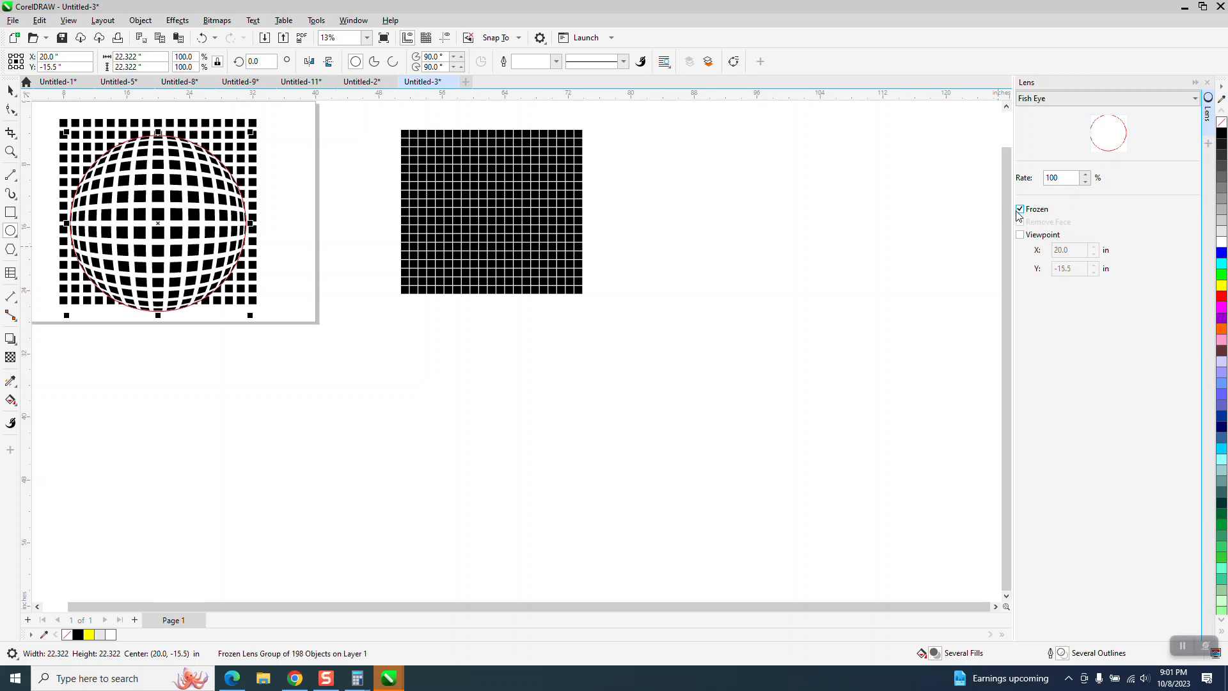
pyautogui.press('Down')
pyautogui.press('Down')
pyautogui.press('Down')
pyautogui.press('Down')
pyautogui.press('Down')
pyautogui.press('Down')
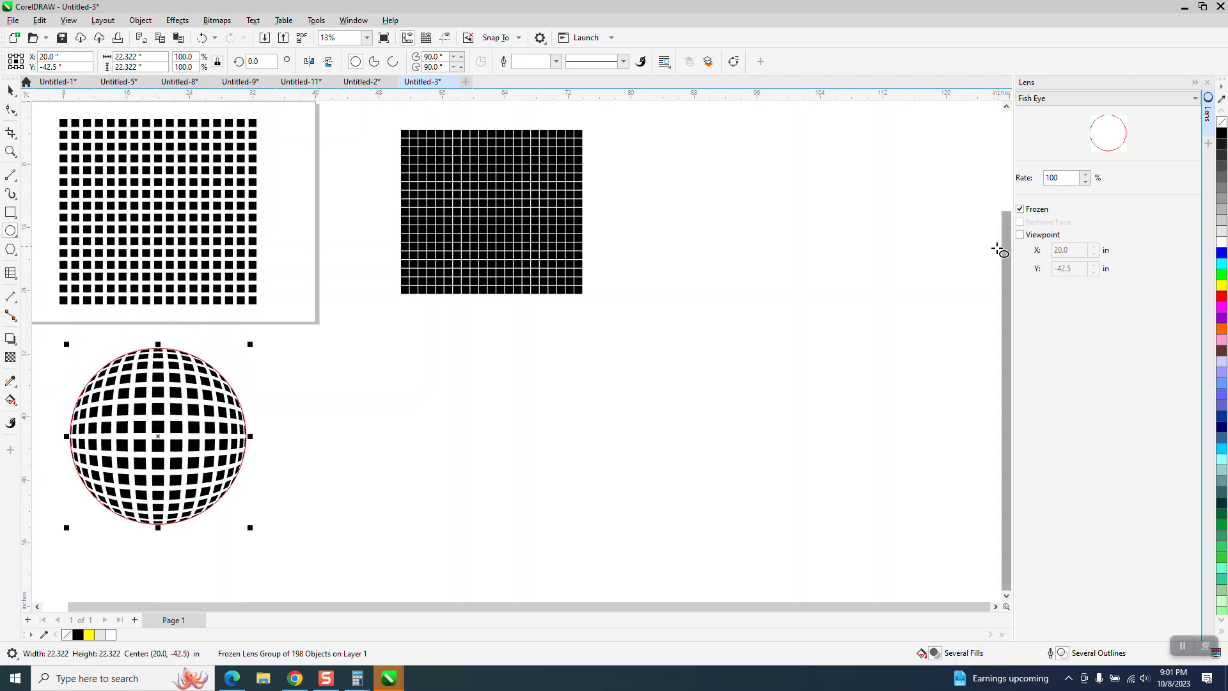
pyautogui.rightClick(1222, 125)
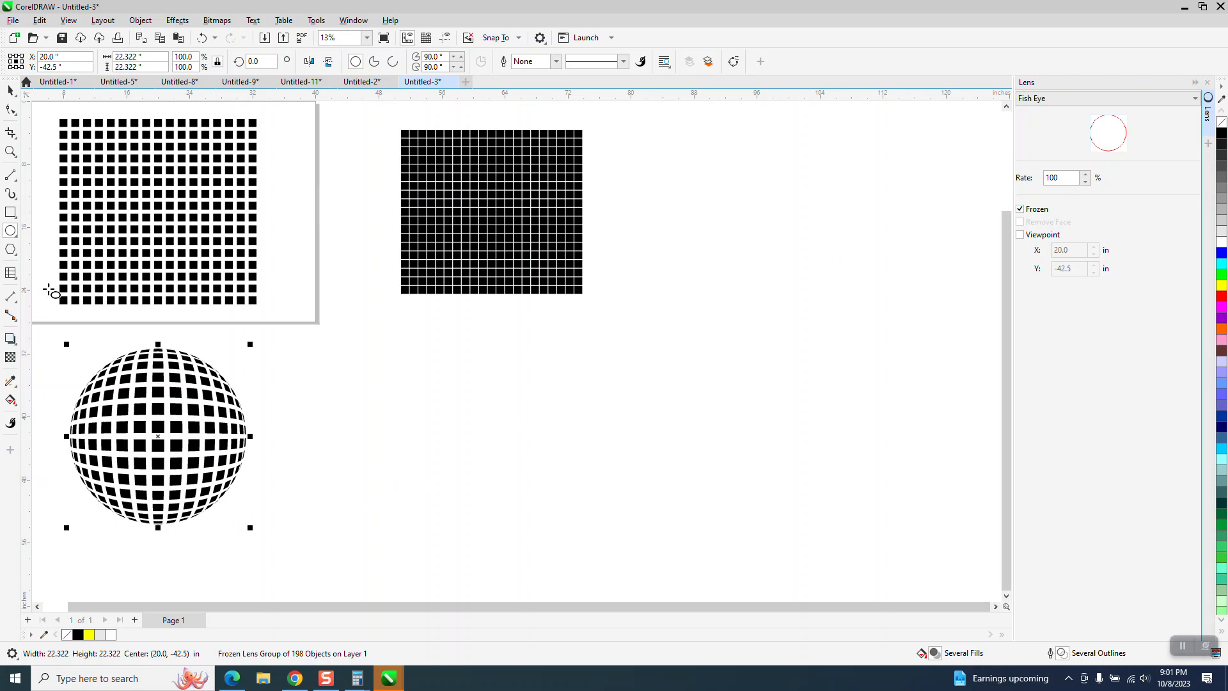
# Draw a rectangle about 28.8 by 26.1 inches around the sphere below the page.
pyautogui.click(10, 212)
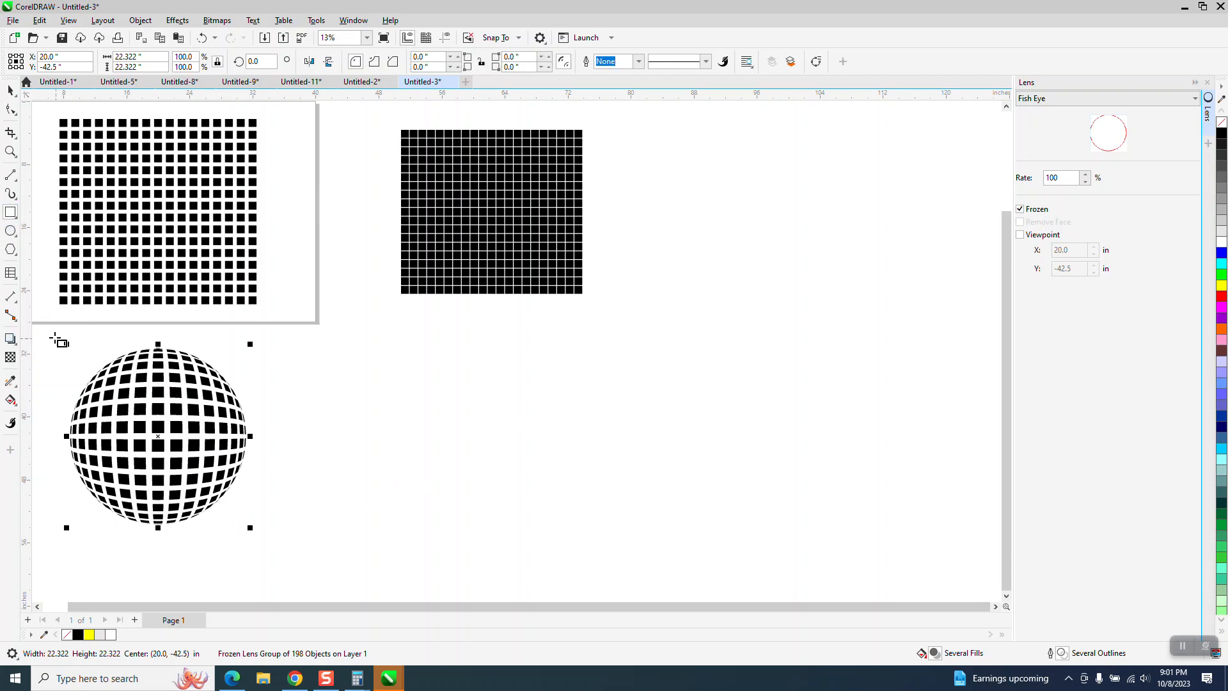
pyautogui.moveTo(49, 330); pyautogui.dragTo(276, 536)
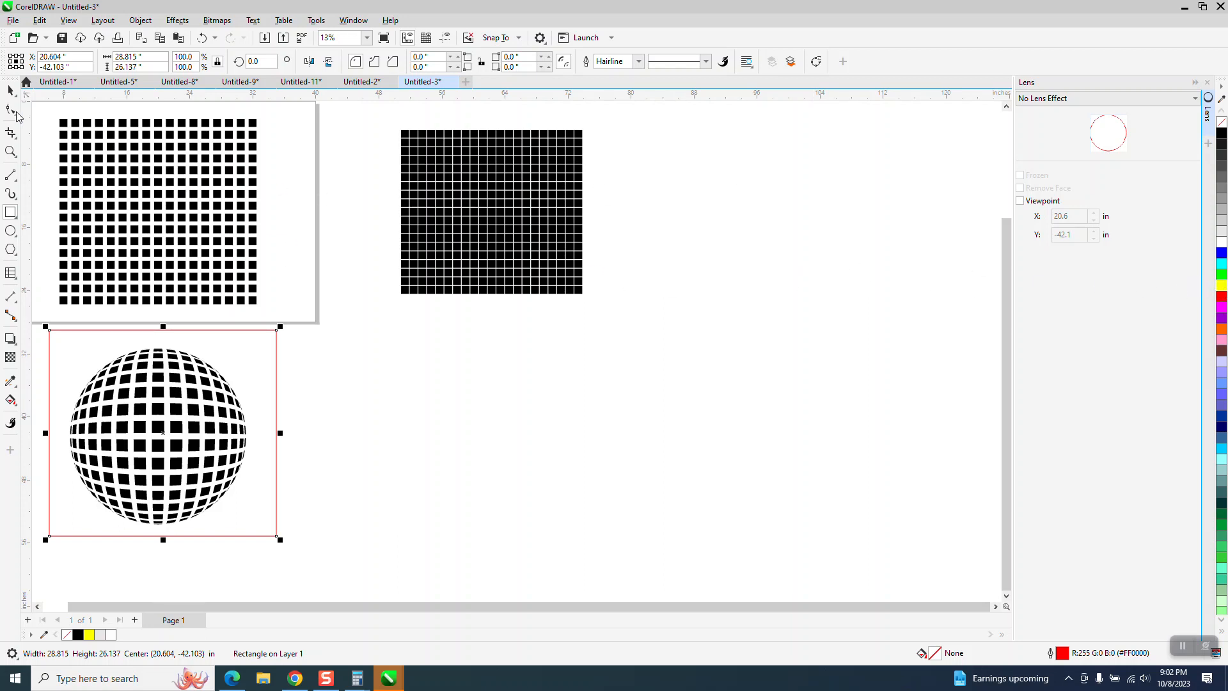
pyautogui.press('space')
# Fill the rectangle with yellow and send it behind the sphere.
pyautogui.click(1222, 285)
pyautogui.click(140, 20)
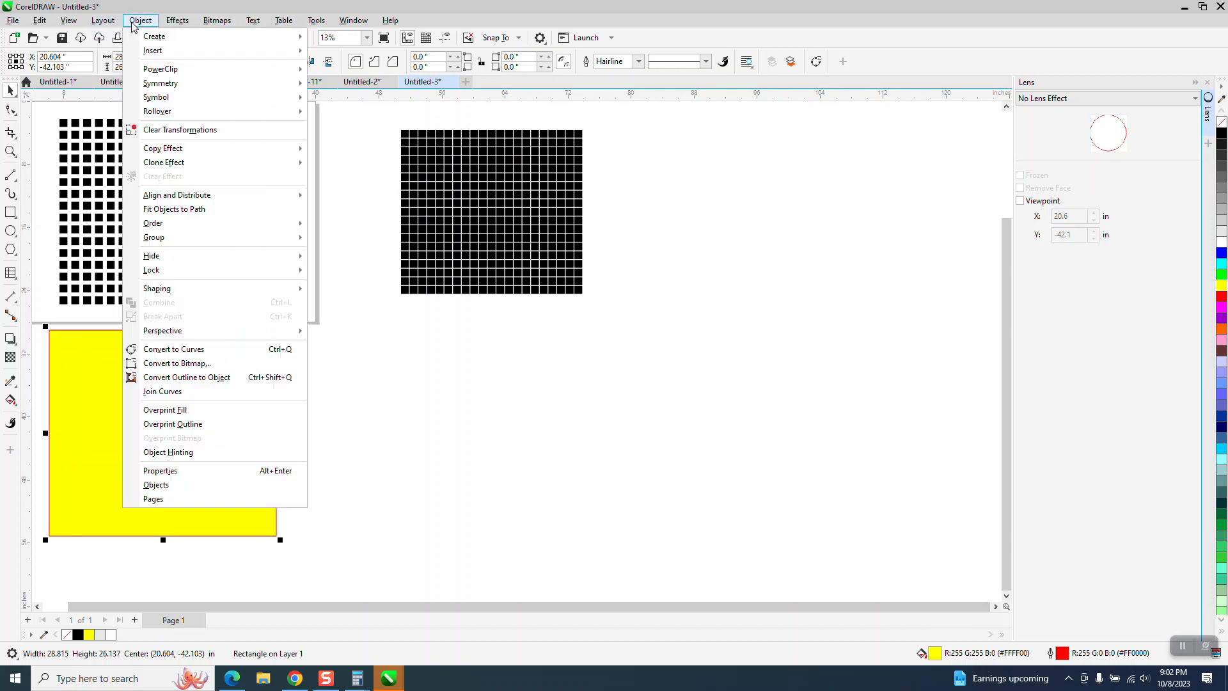
pyautogui.moveTo(192, 223)
pyautogui.click(340, 240)
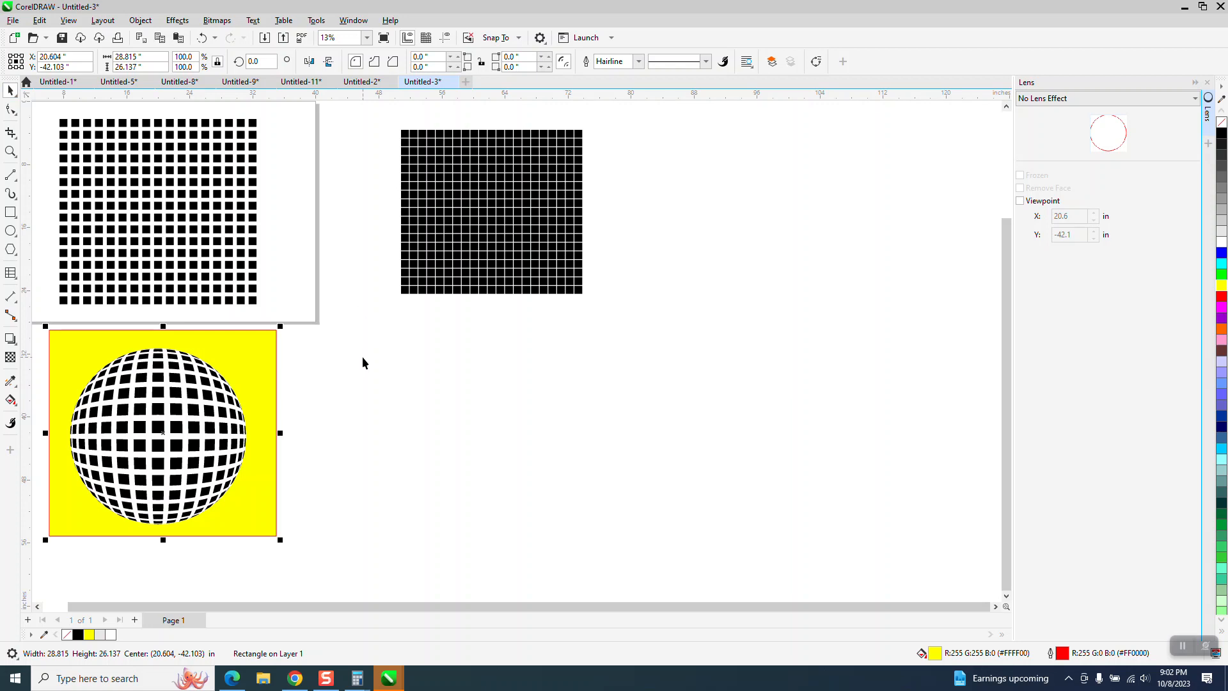
# Set the nudge distance to 25 inches and ungroup the frozen sphere on the yellow rectangle.
pyautogui.click(210, 443)
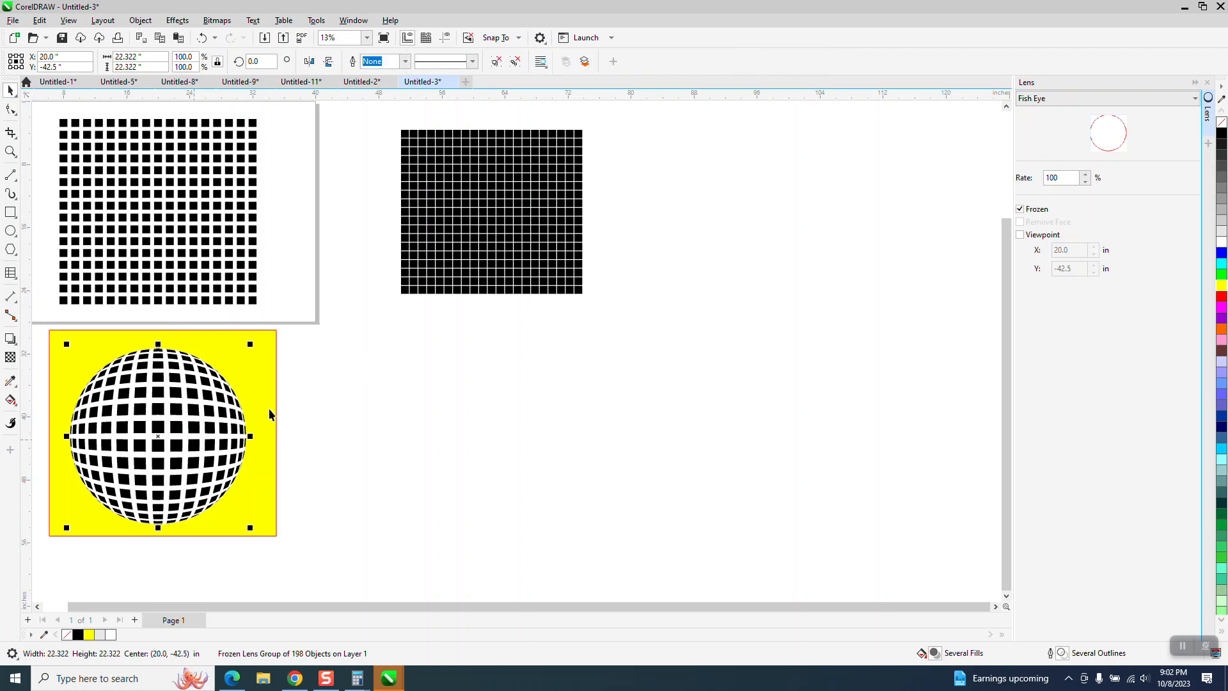
pyautogui.click(304, 317)
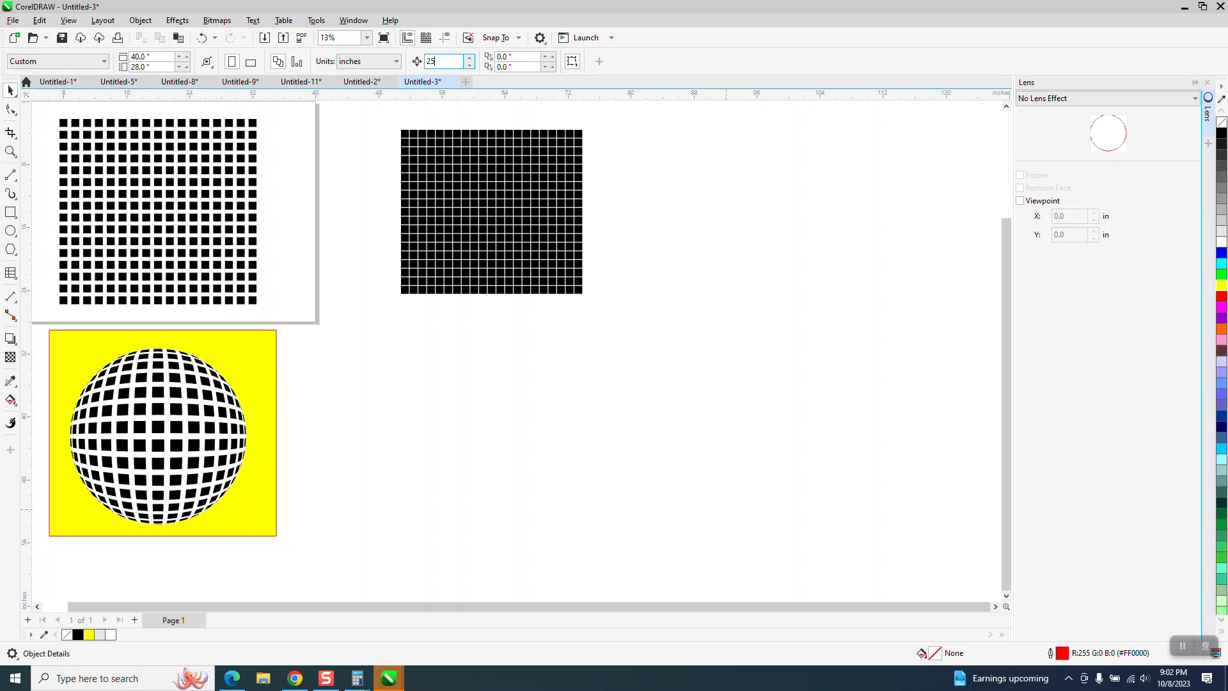
pyautogui.click(166, 485)
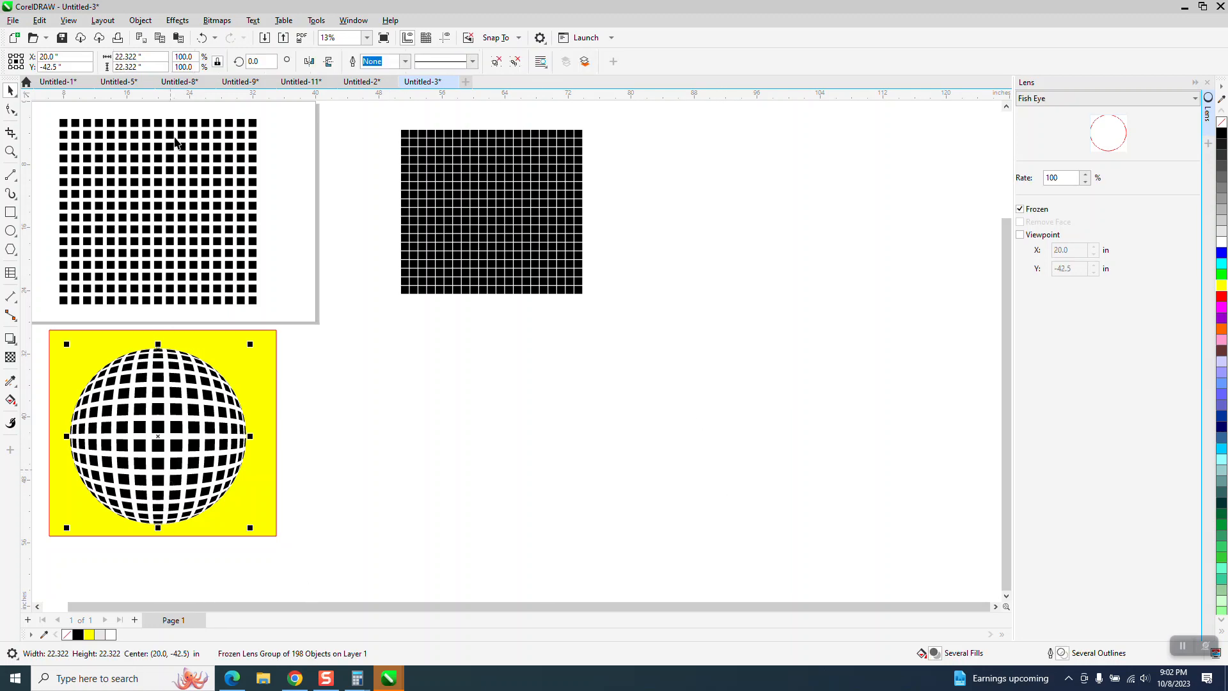
pyautogui.click(140, 20)
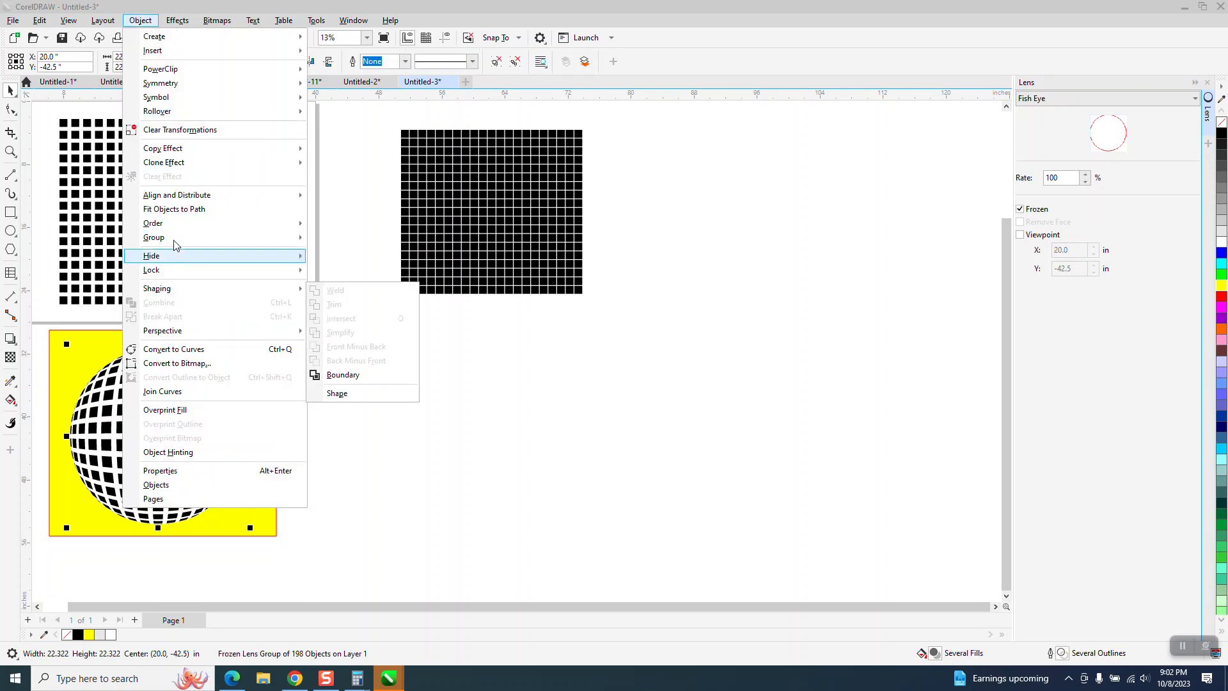
pyautogui.moveTo(296, 239)
pyautogui.click(332, 253)
pyautogui.press('Escape')
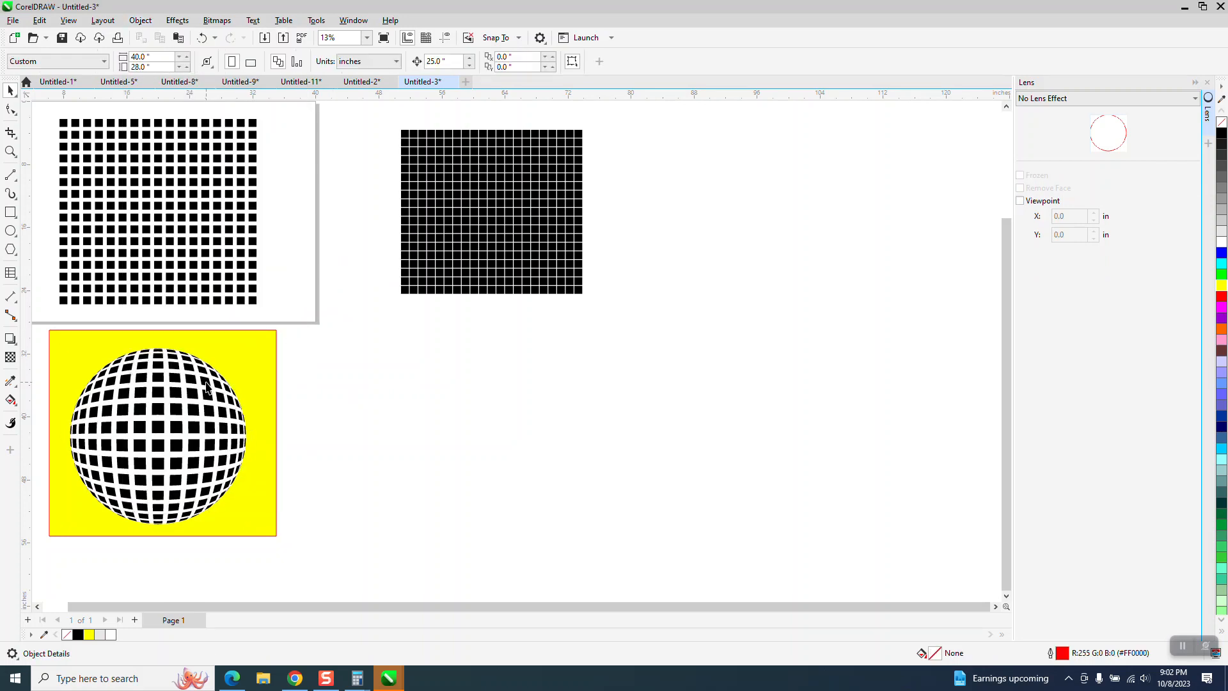
# Move the circle with no fill or outline from the ungrouped sphere 50 inches to the right.
pyautogui.click(186, 403)
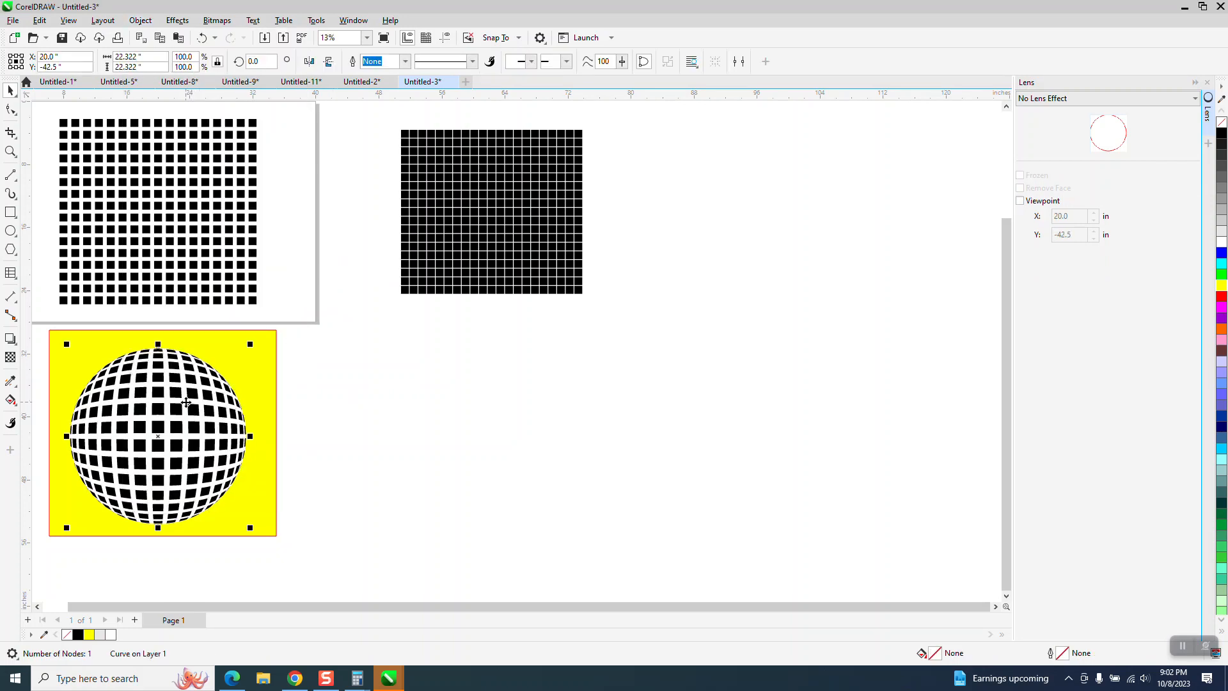
pyautogui.press('Right')
pyautogui.press('Right')
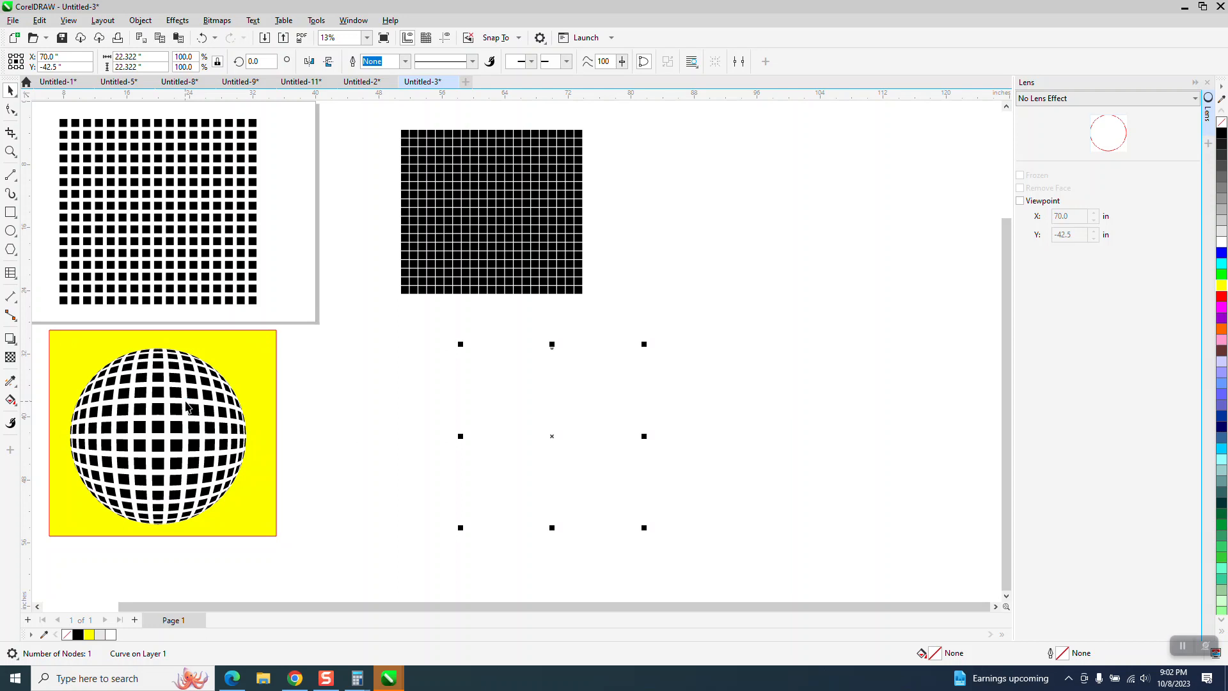
pyautogui.click(323, 384)
# Select the white background circle of the ungrouped sphere and move it 50 inches to the right.
pyautogui.click(186, 401)
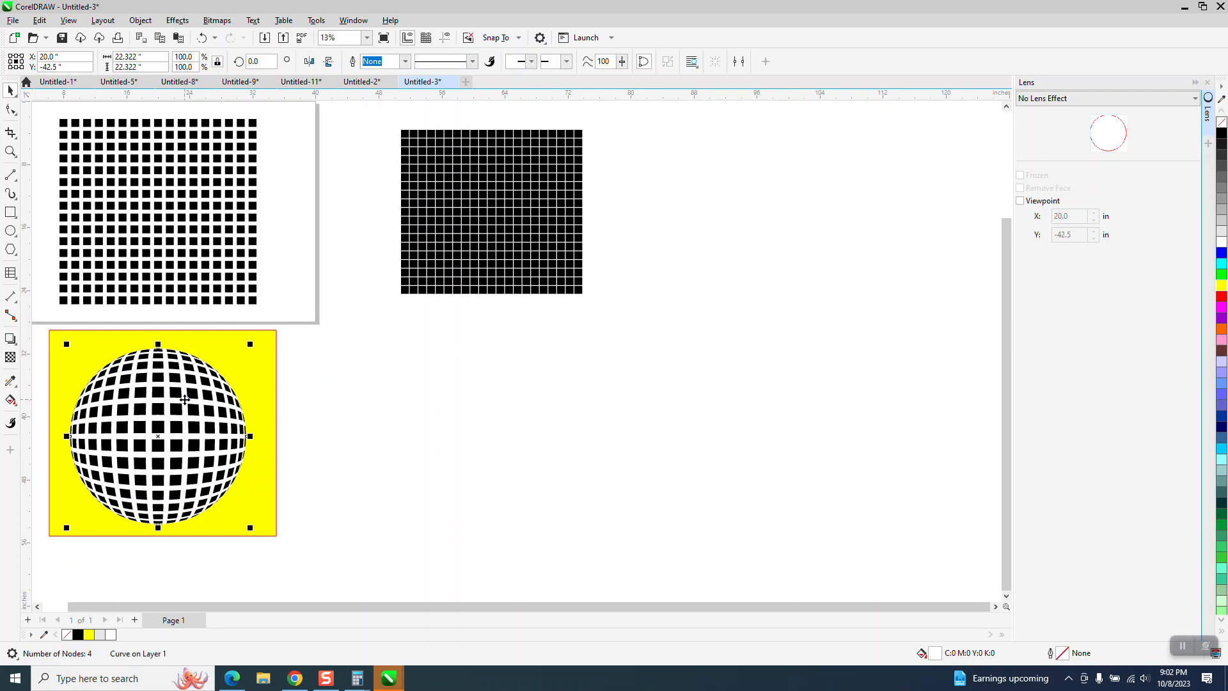
pyautogui.rightClick(185, 400)
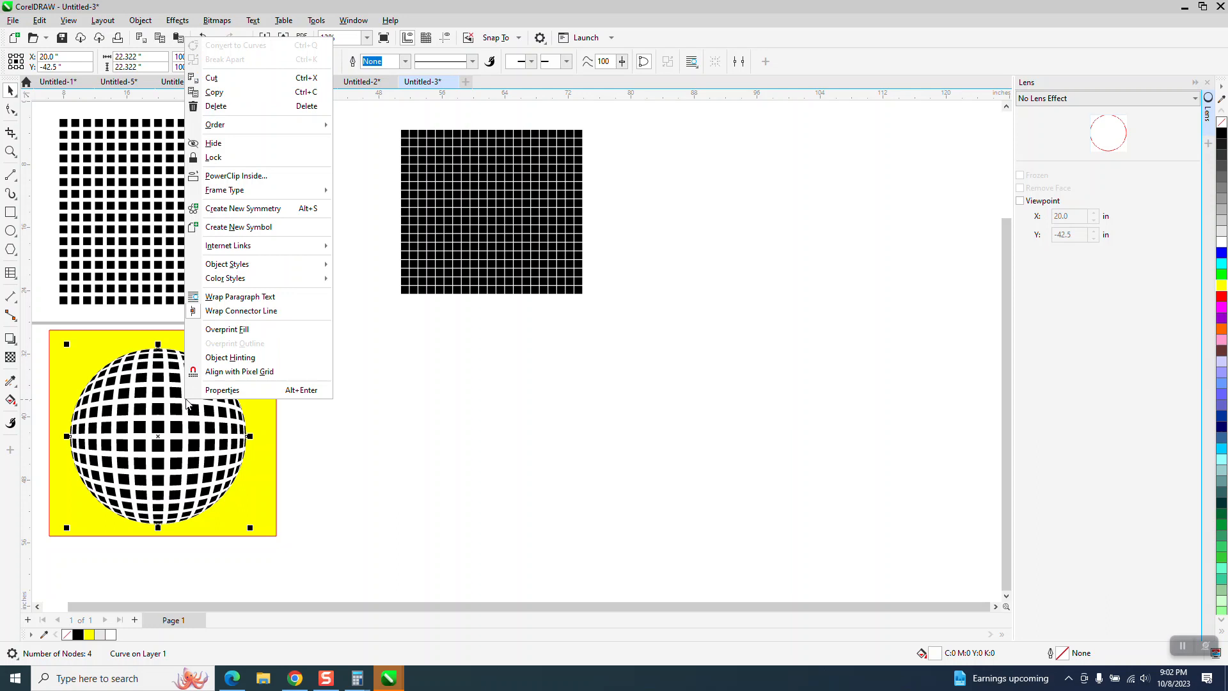
pyautogui.click(371, 396)
pyautogui.click(185, 407)
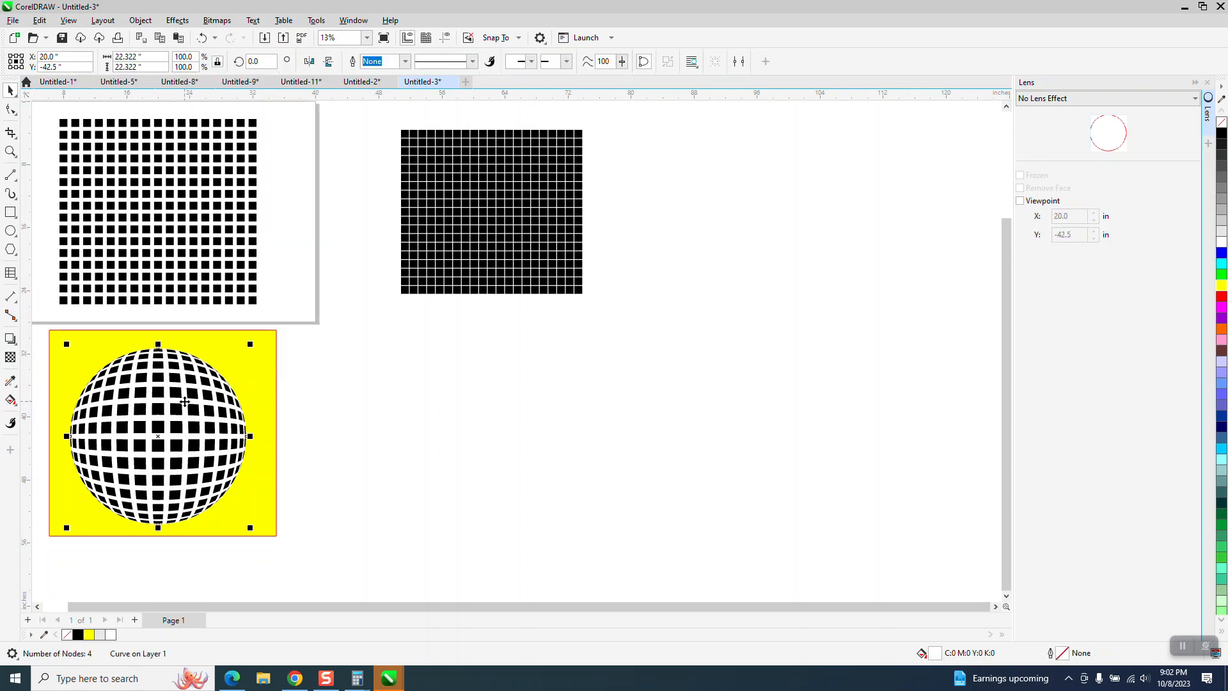
pyautogui.press('Right')
pyautogui.press('Right')
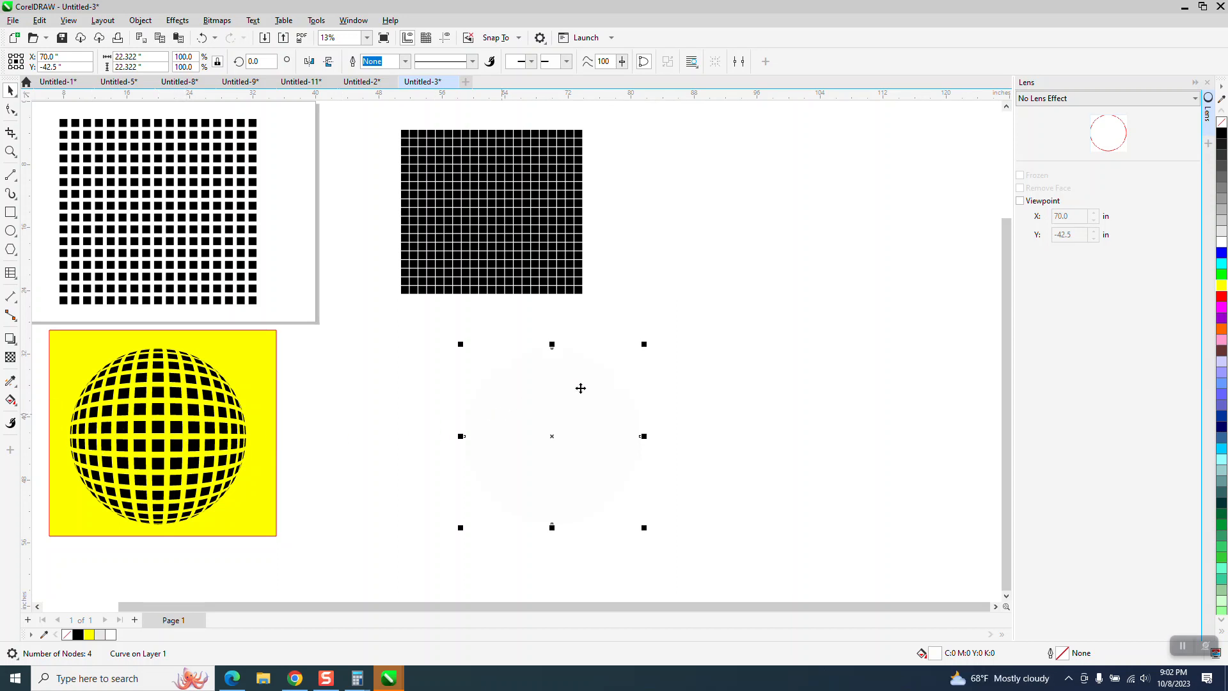
# Fill the moved circle with a linear fountain fill running from light gray near its upper edge to black near its lower edge.
pyautogui.click(1222, 232)
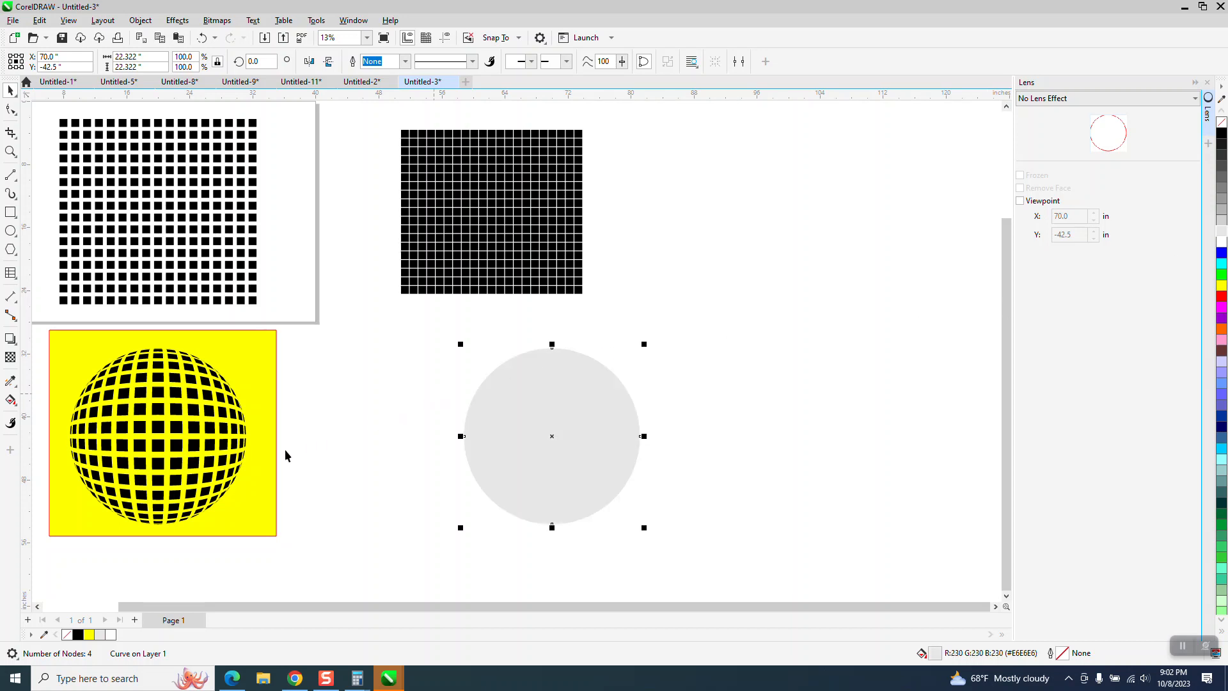
pyautogui.click(17, 407)
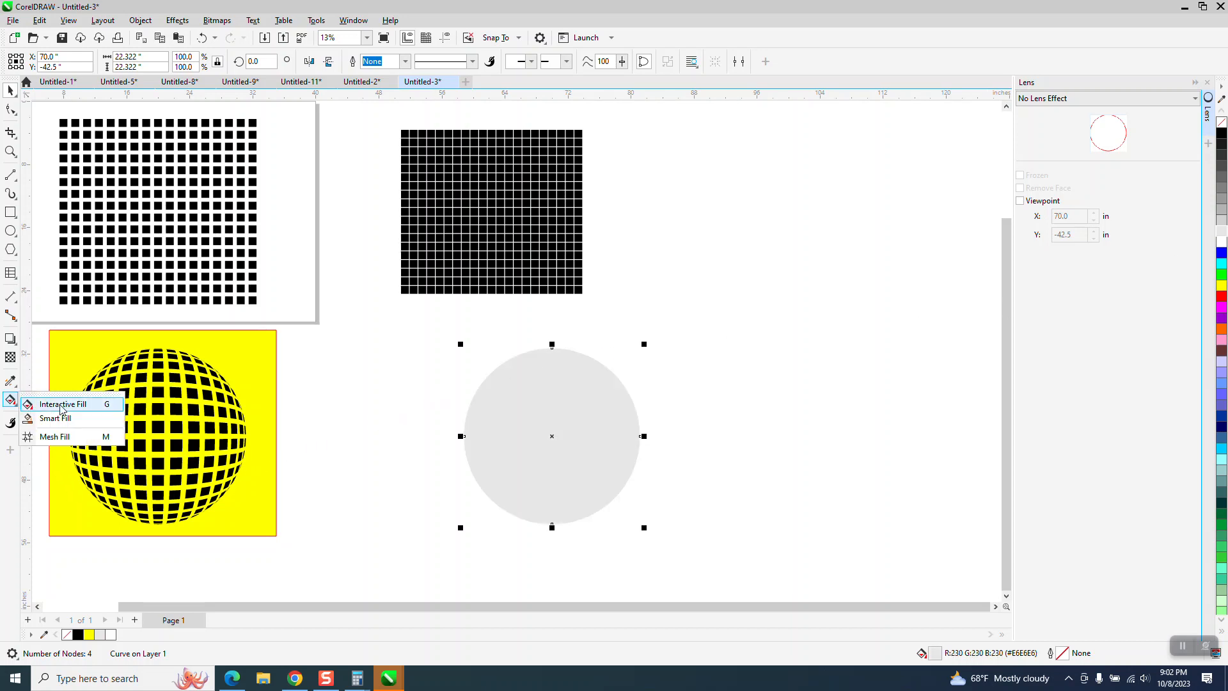
pyautogui.click(51, 404)
pyautogui.moveTo(586, 362); pyautogui.dragTo(525, 515)
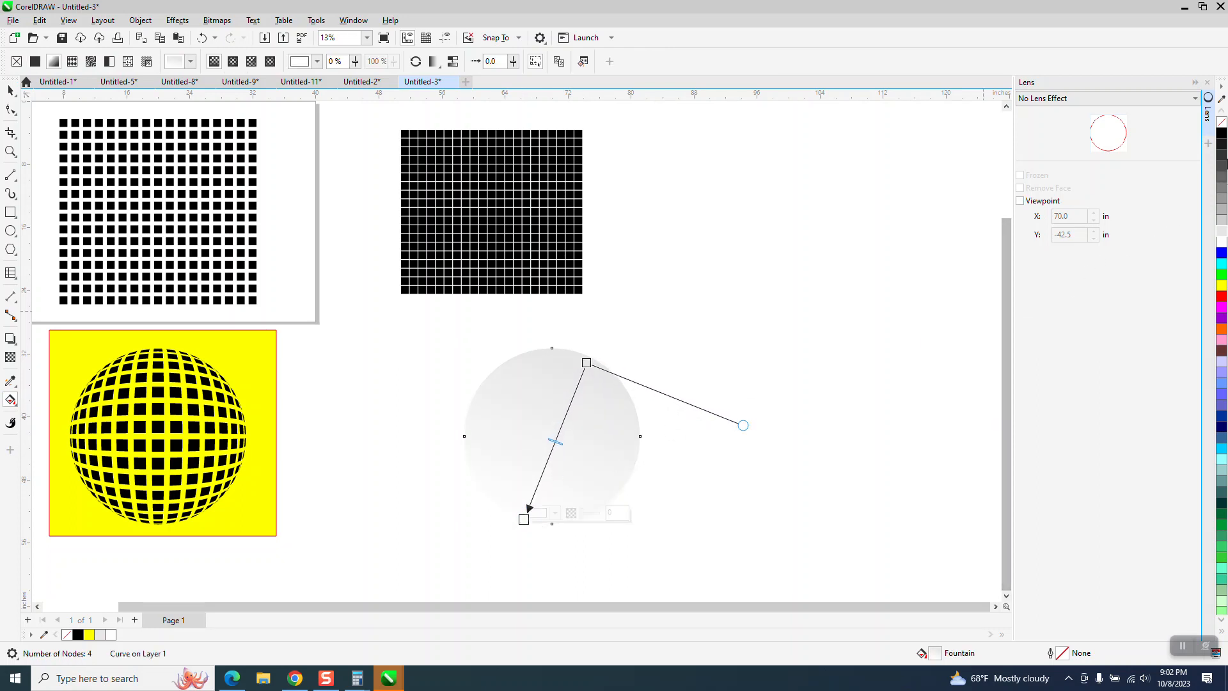
pyautogui.moveTo(591, 512); pyautogui.dragTo(525, 519)
pyautogui.moveTo(587, 364); pyautogui.dragTo(559, 357)
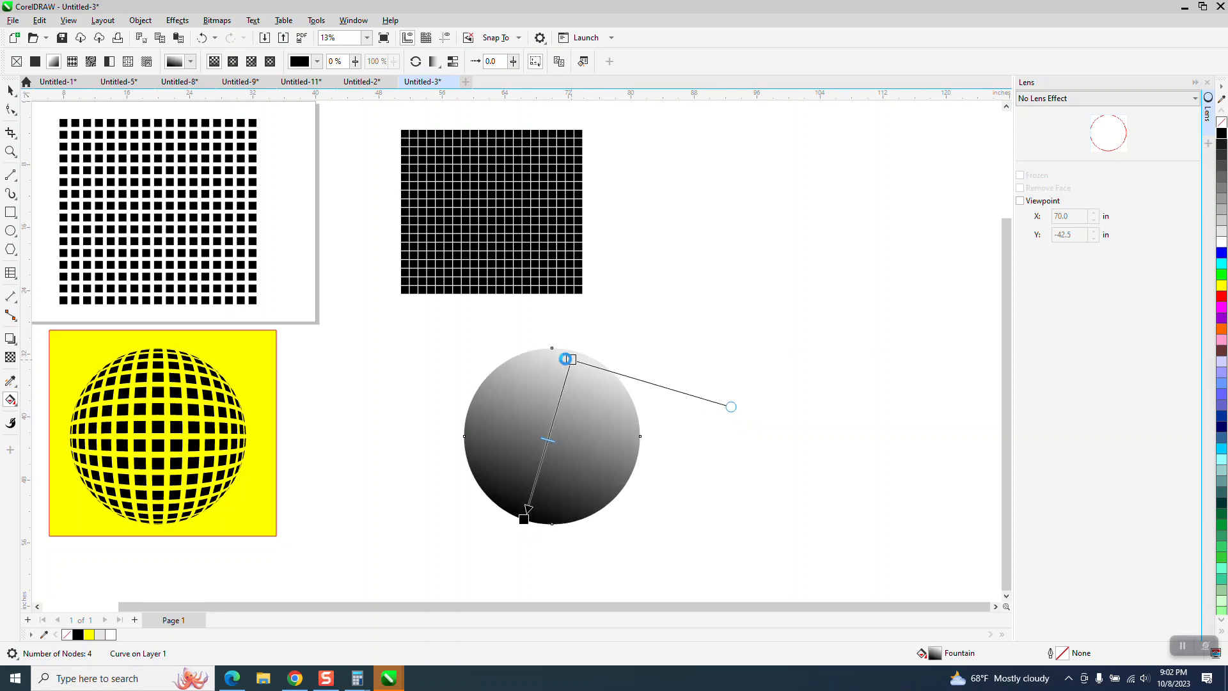
# Make the circle's fountain fill vertical, with black at the lower edge, light gray starting near the centre, and the midpoint shifted toward black.
pyautogui.moveTo(524, 520); pyautogui.dragTo(559, 530)
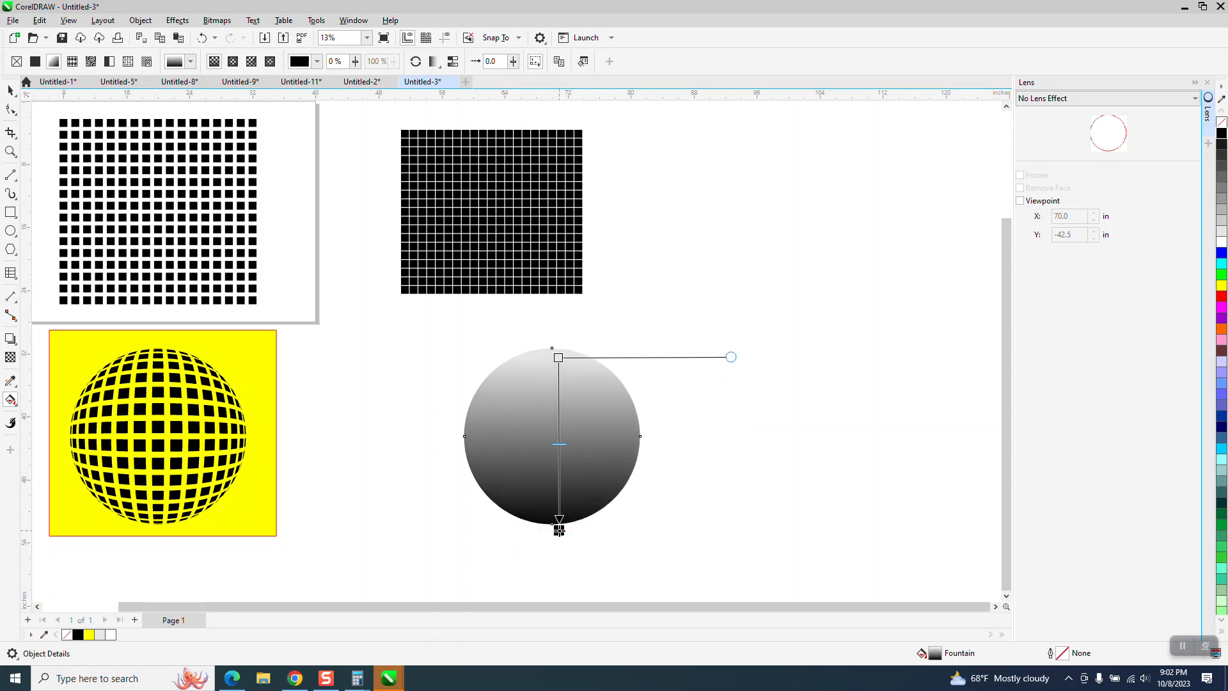
pyautogui.moveTo(555, 444); pyautogui.dragTo(563, 488)
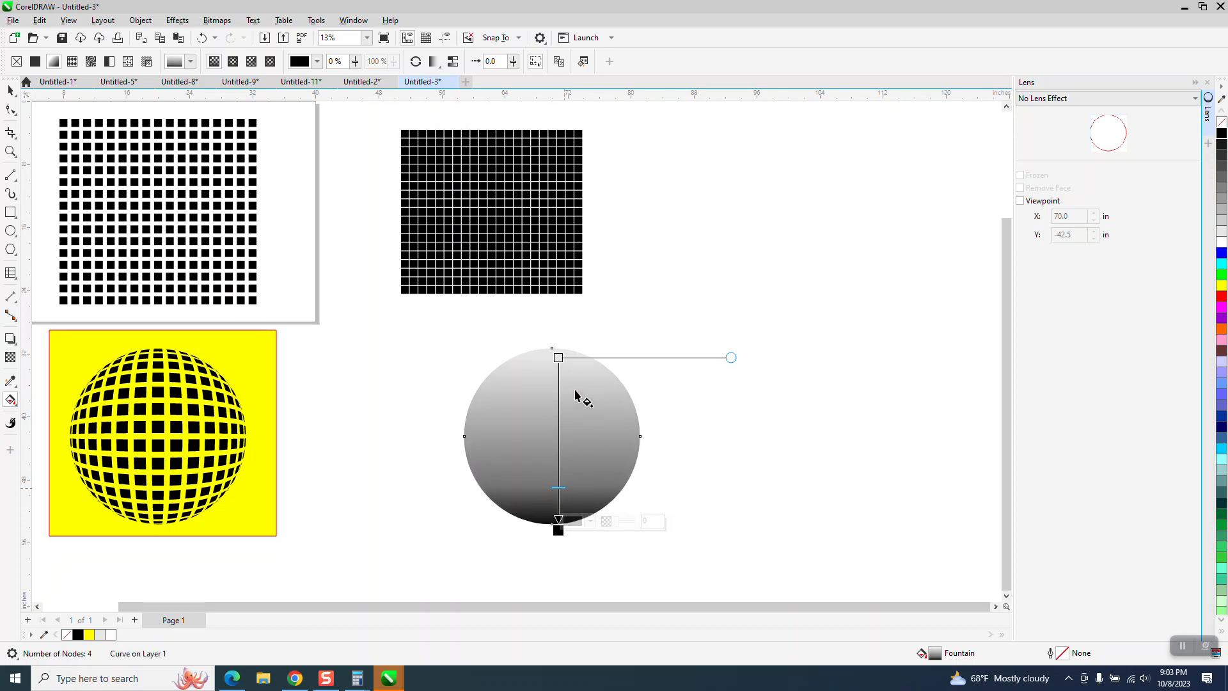
pyautogui.moveTo(559, 358); pyautogui.dragTo(557, 443)
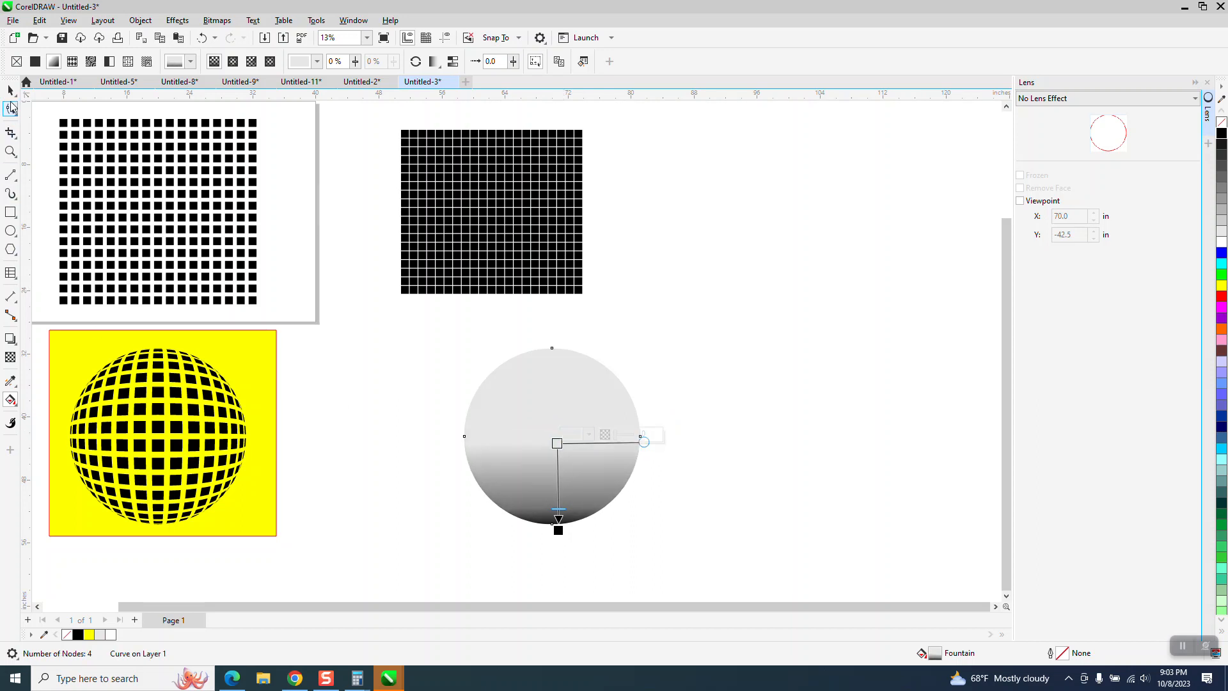
# Group all the warped black squares on the yellow rectangle and move the group 50 inches to the right onto the gradient circle.
pyautogui.click(11, 90)
pyautogui.click(202, 370)
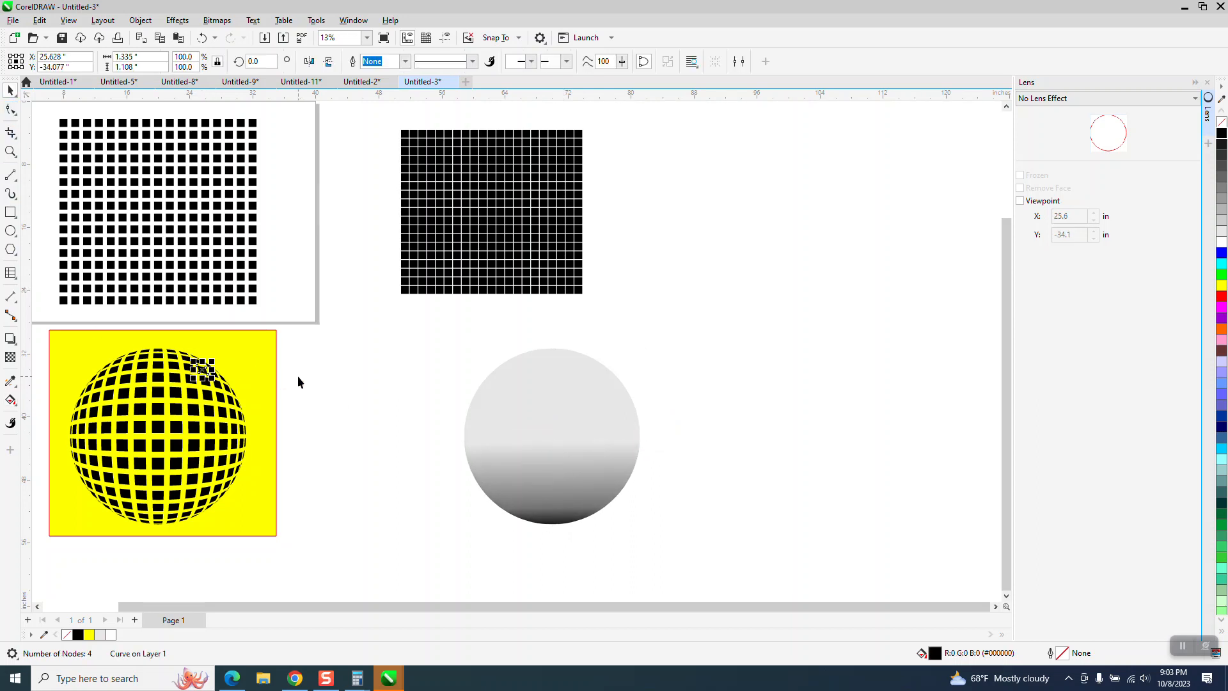
pyautogui.moveTo(306, 340); pyautogui.dragTo(307, 374)
pyautogui.moveTo(40, 550); pyautogui.dragTo(40, 550)
pyautogui.hotkey('ctrl', 'g')
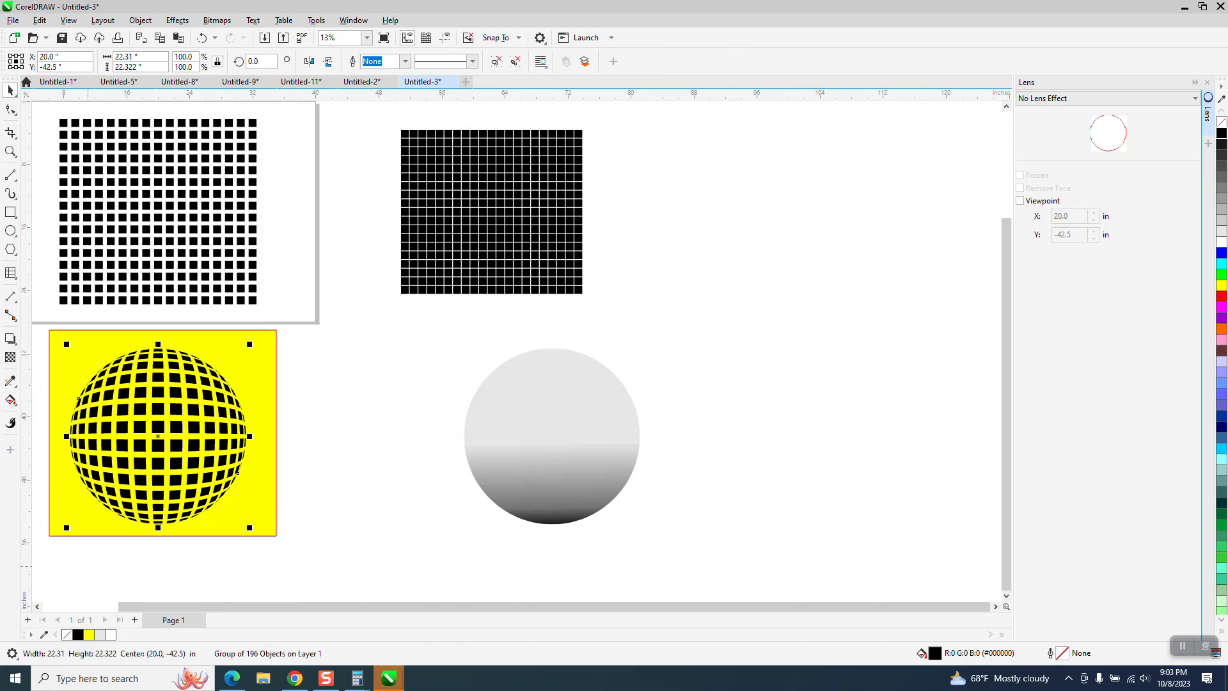
pyautogui.moveTo(238, 472); pyautogui.dragTo(632, 472)
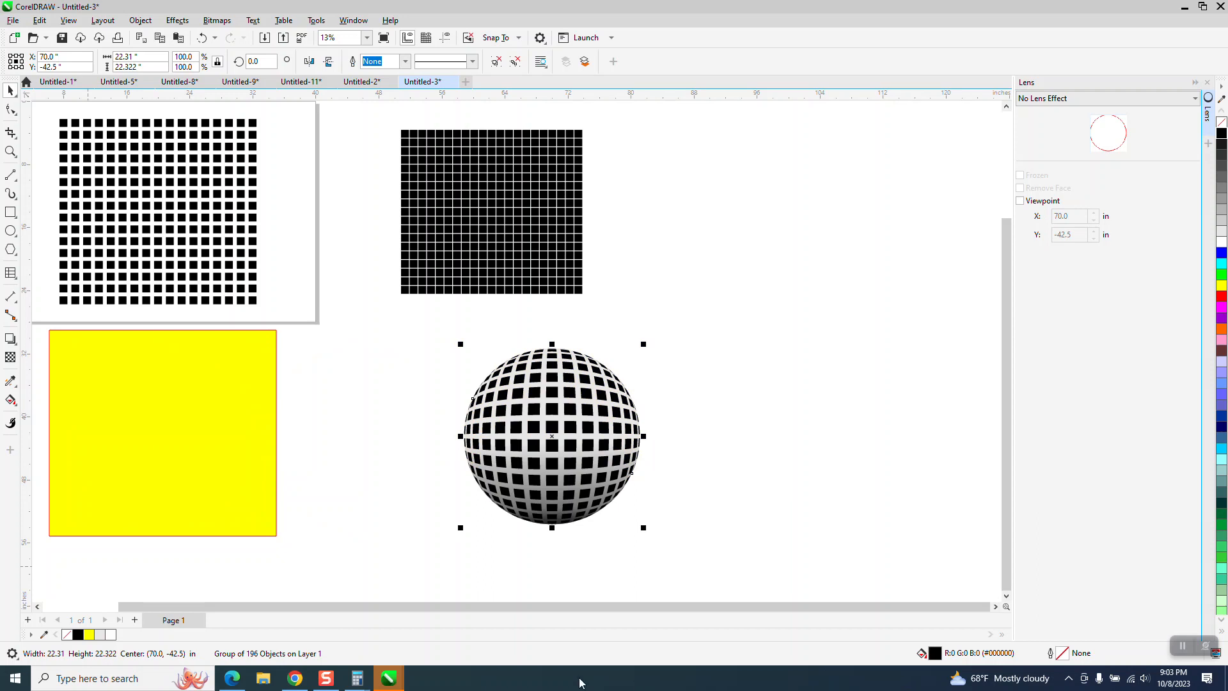
# Move the group of warped squares and the gradient circle behind it each 25 inches to the right.
pyautogui.click(10, 152)
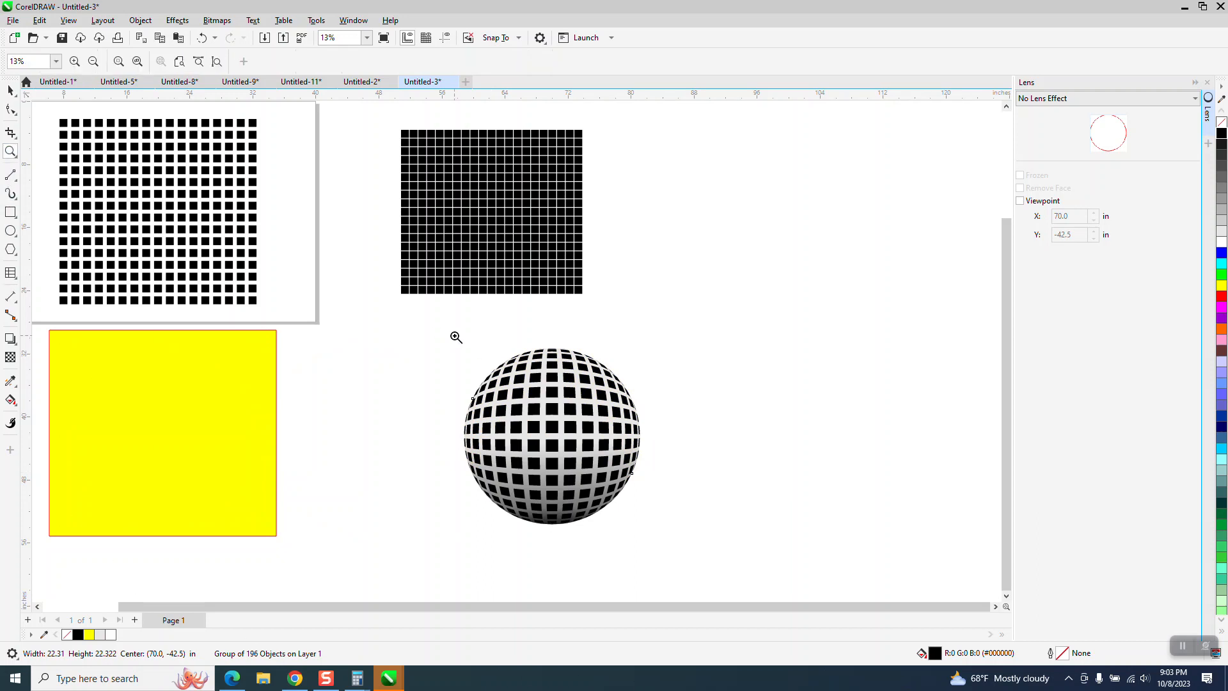
pyautogui.moveTo(456, 337); pyautogui.dragTo(770, 573)
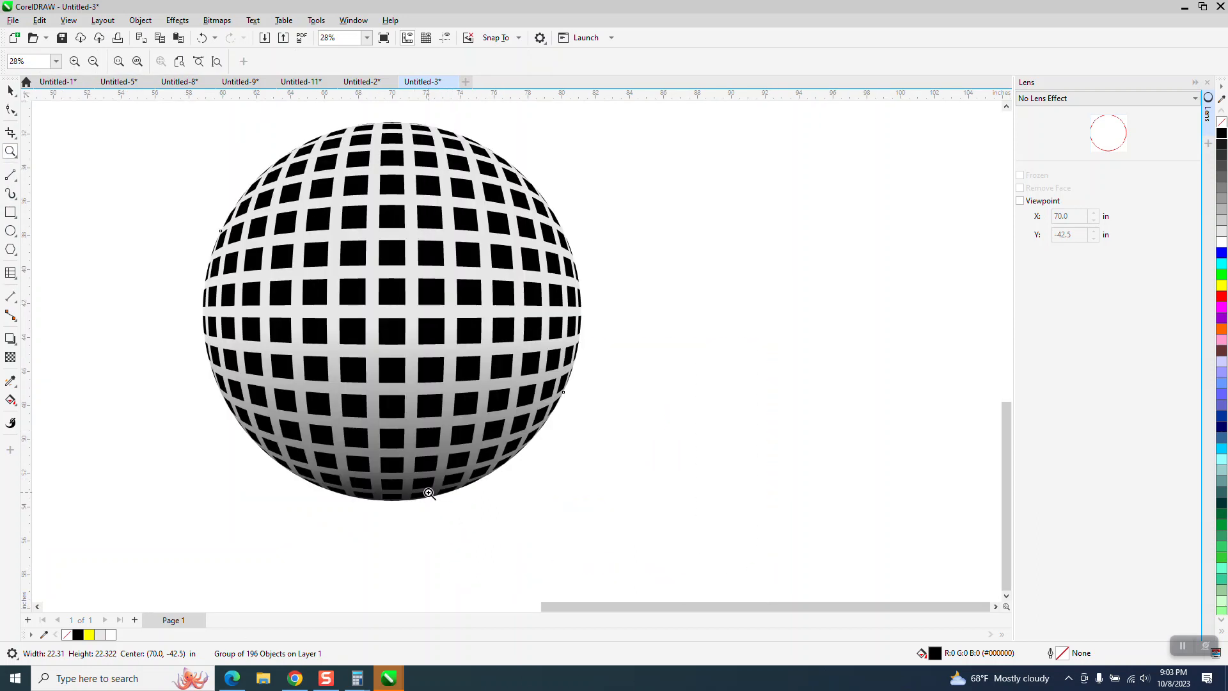
pyautogui.click(10, 90)
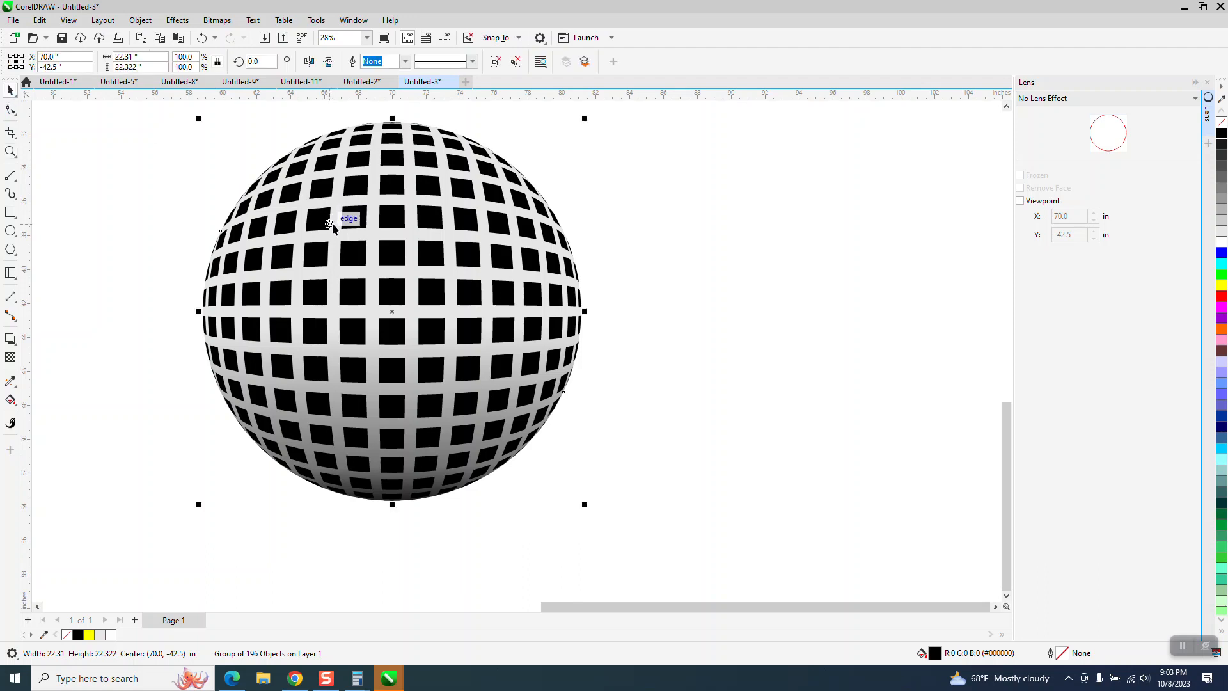
pyautogui.press('Right')
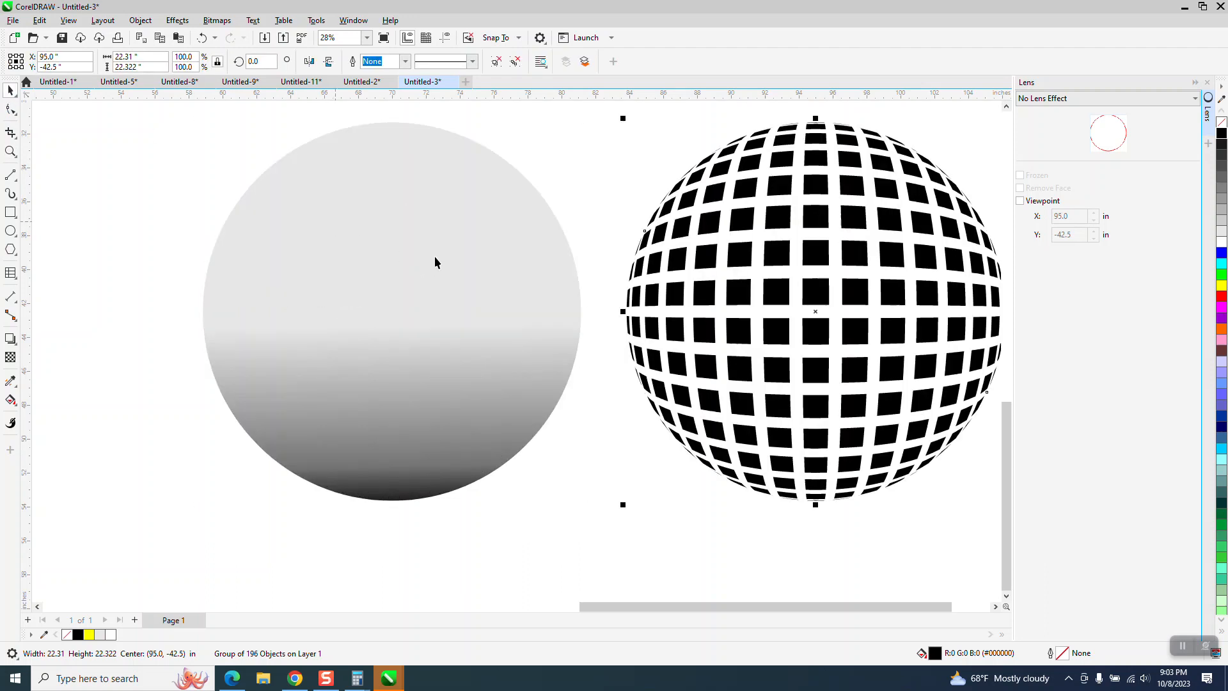
pyautogui.click(475, 287)
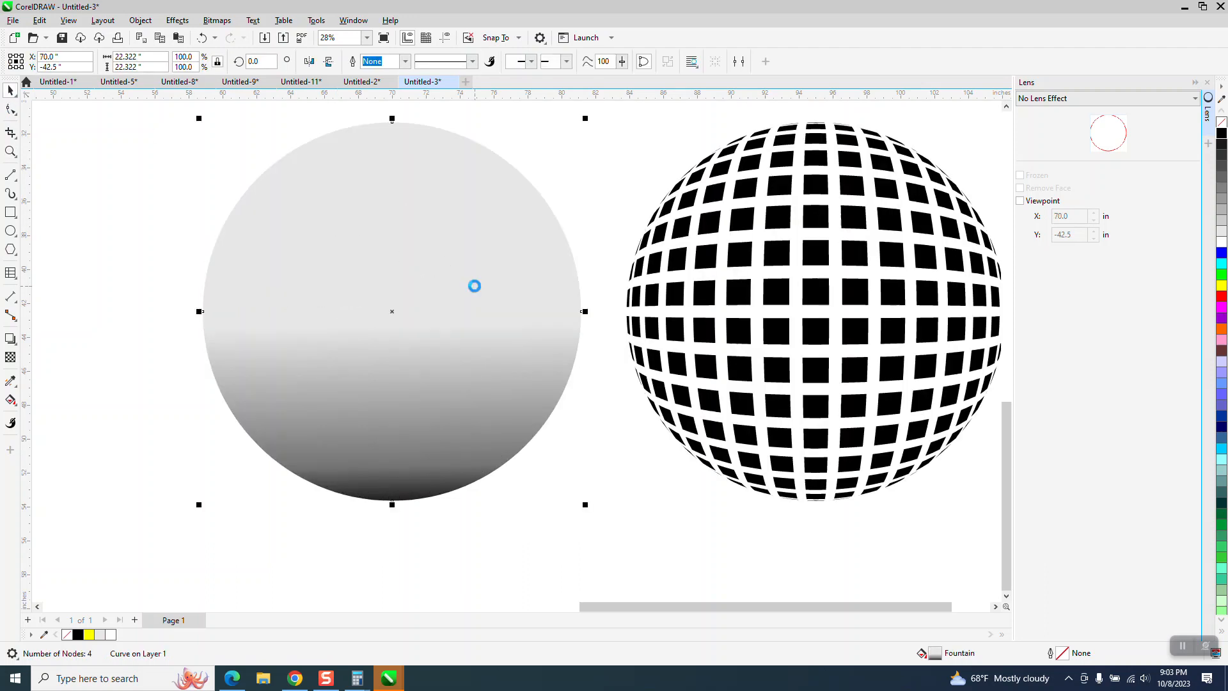
pyautogui.press('Right')
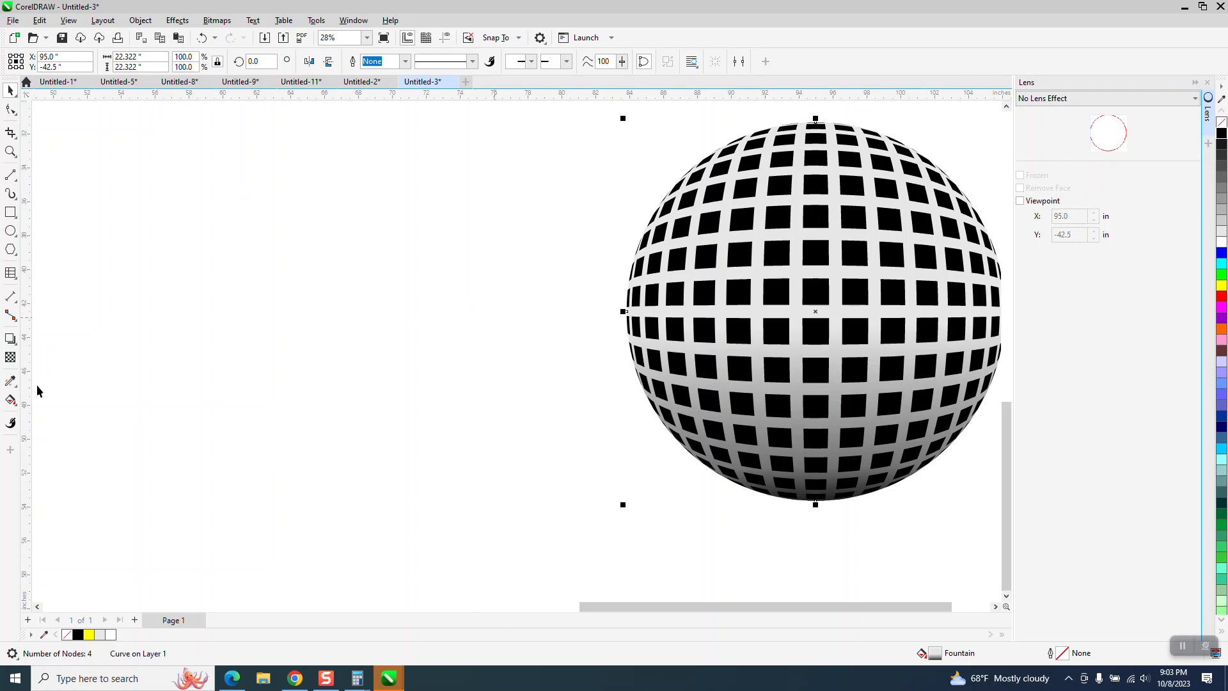
# Tilt the circle's fountain fill so black ends at the sphere's lower-left edge and light gray starts slightly below its centre, then deselect it.
pyautogui.click(11, 400)
pyautogui.click(41, 405)
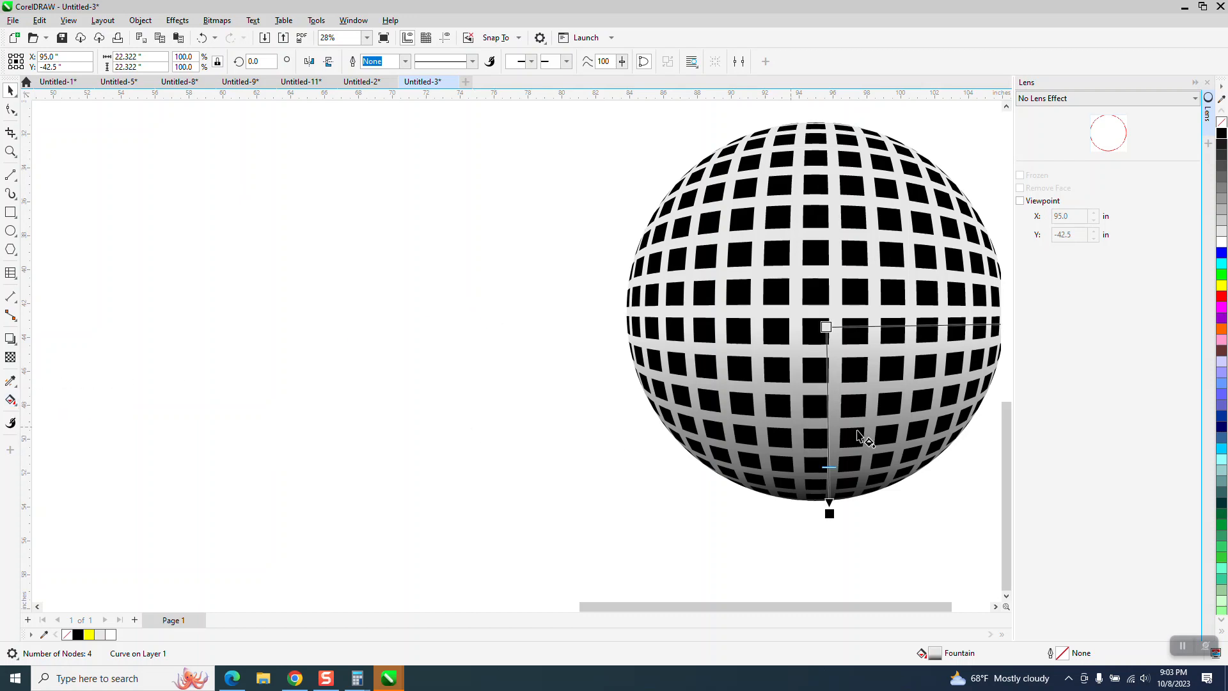
pyautogui.moveTo(829, 514); pyautogui.dragTo(791, 489)
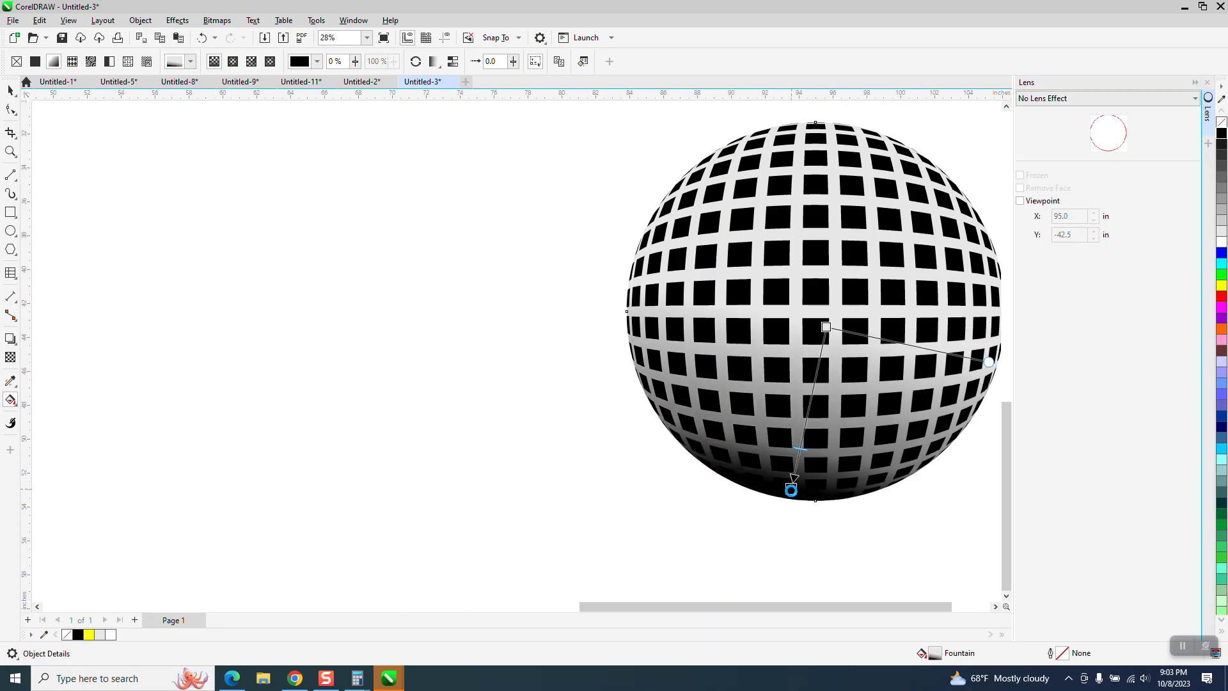
pyautogui.moveTo(826, 327); pyautogui.dragTo(825, 354)
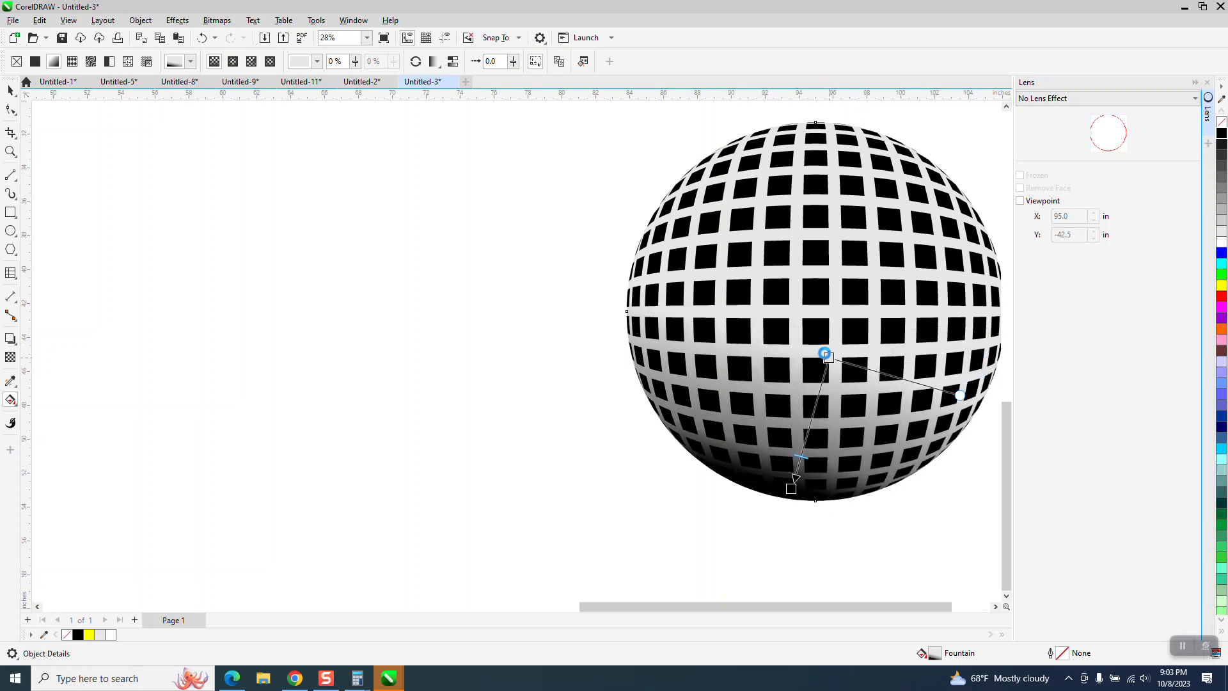
pyautogui.press('space')
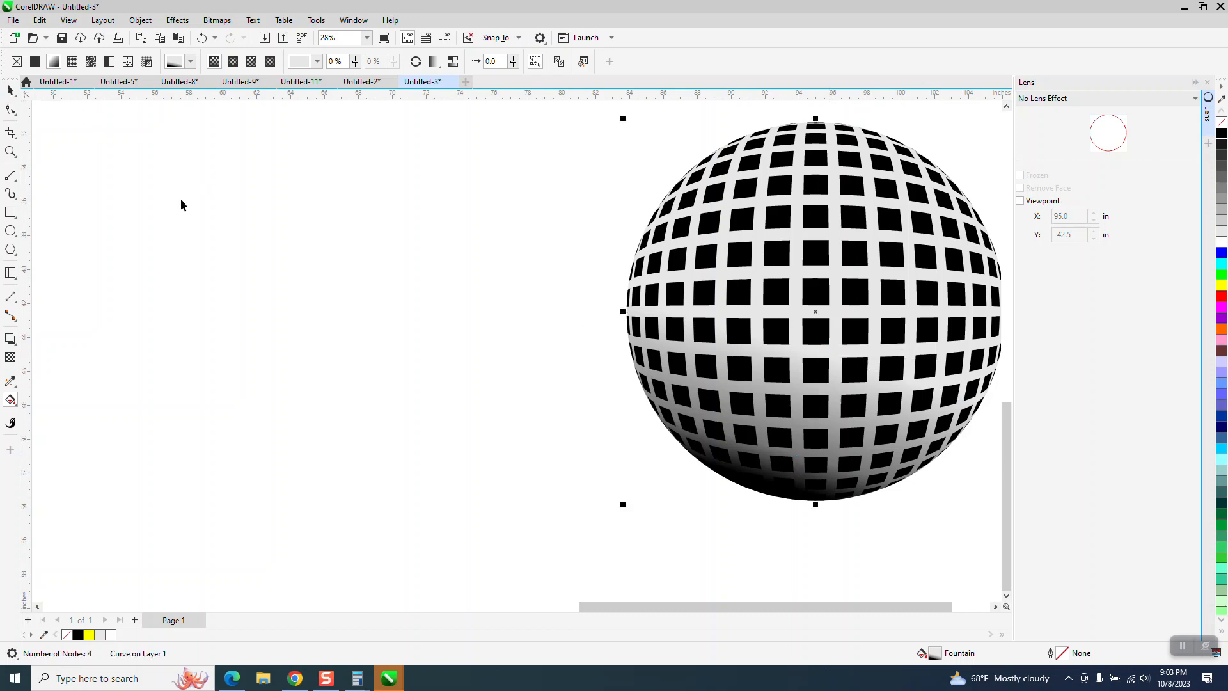
pyautogui.scroll(-1, 219, 251)
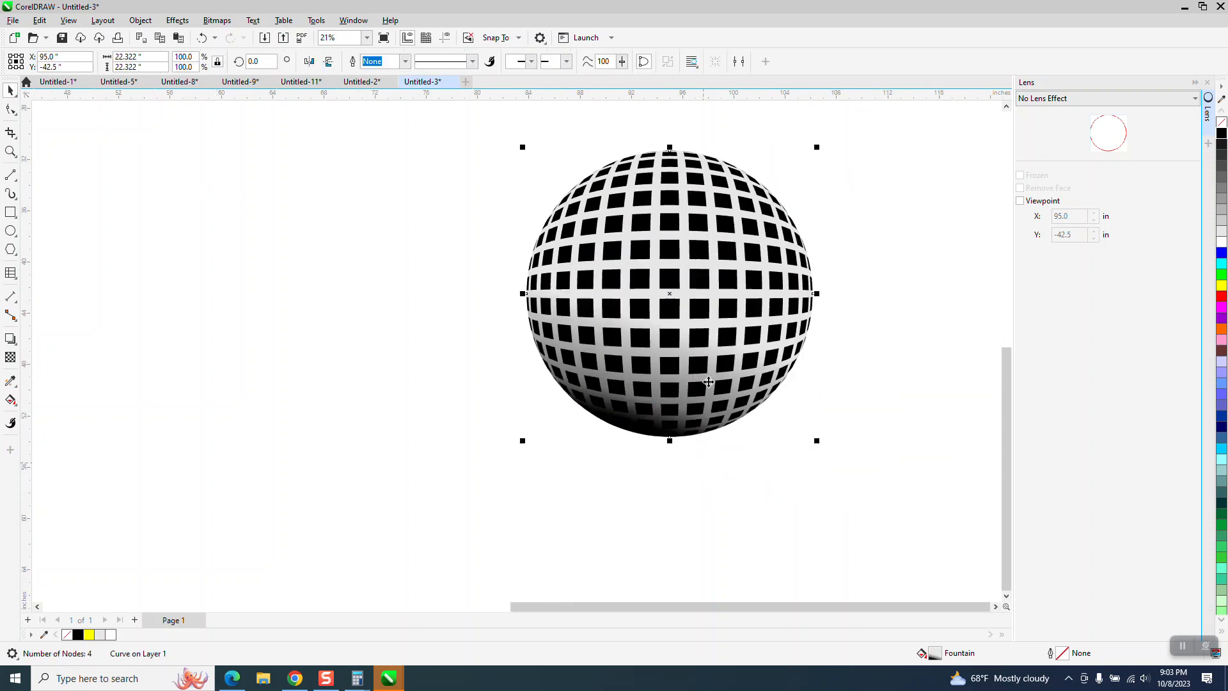
pyautogui.click(672, 452)
pyautogui.scroll(-1, 737, 246)
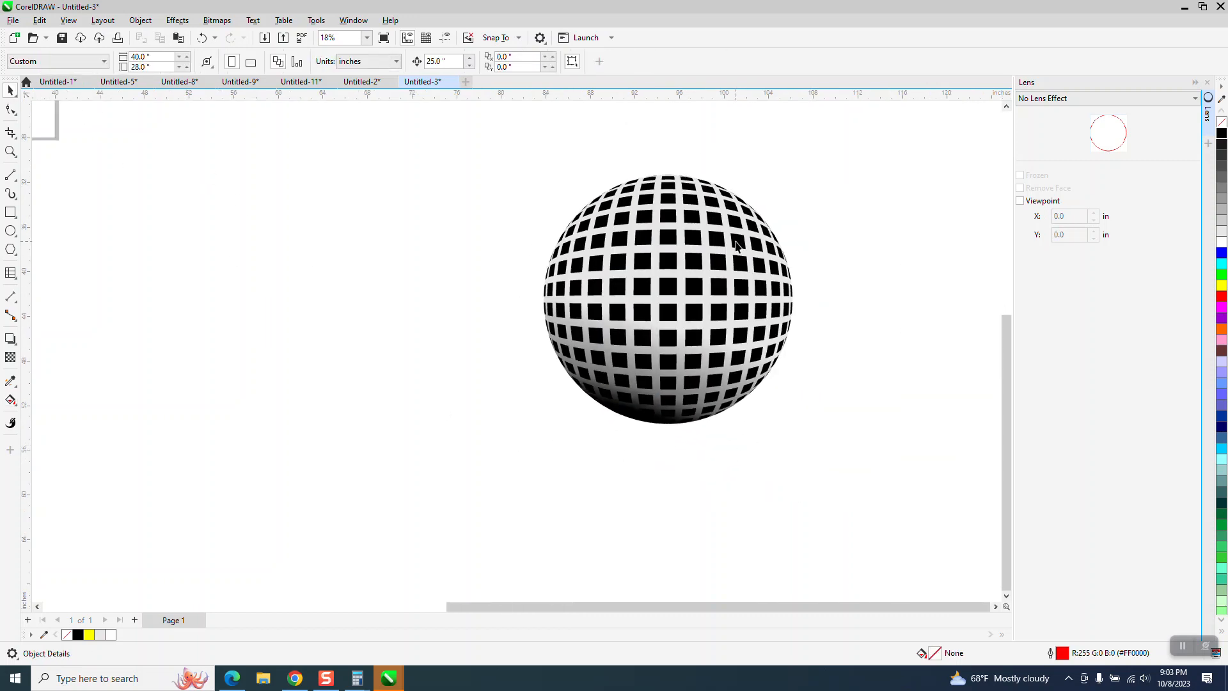
pyautogui.click(10, 152)
pyautogui.moveTo(536, 185); pyautogui.dragTo(856, 451)
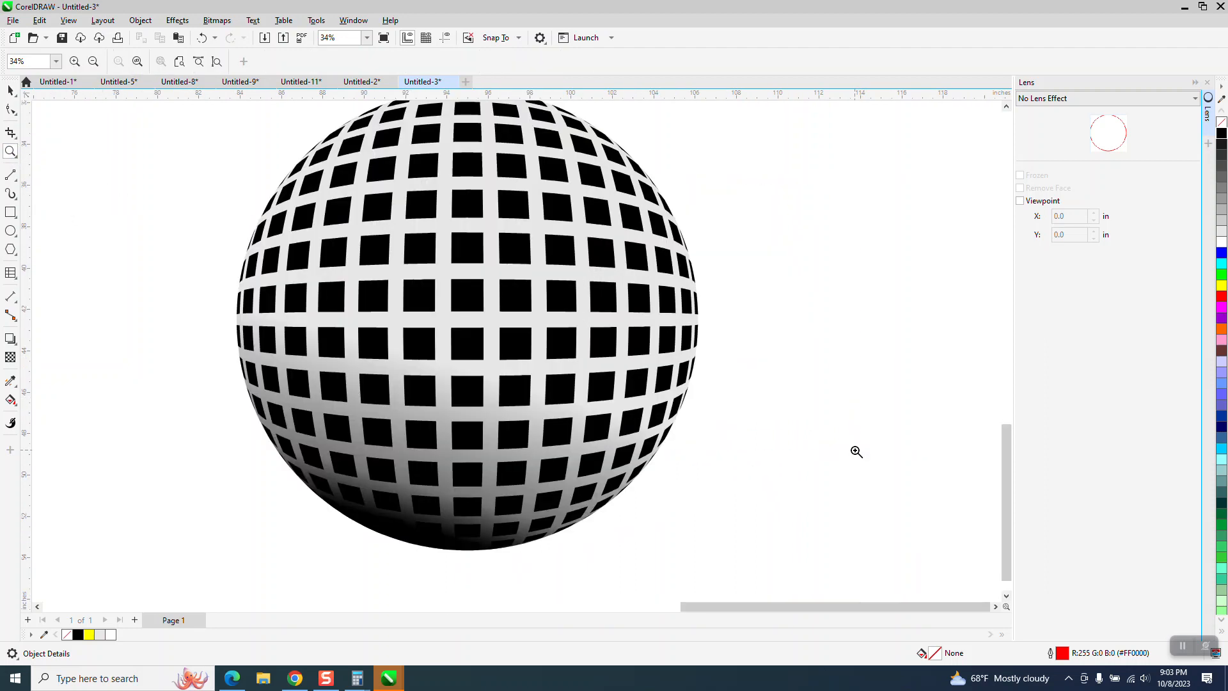